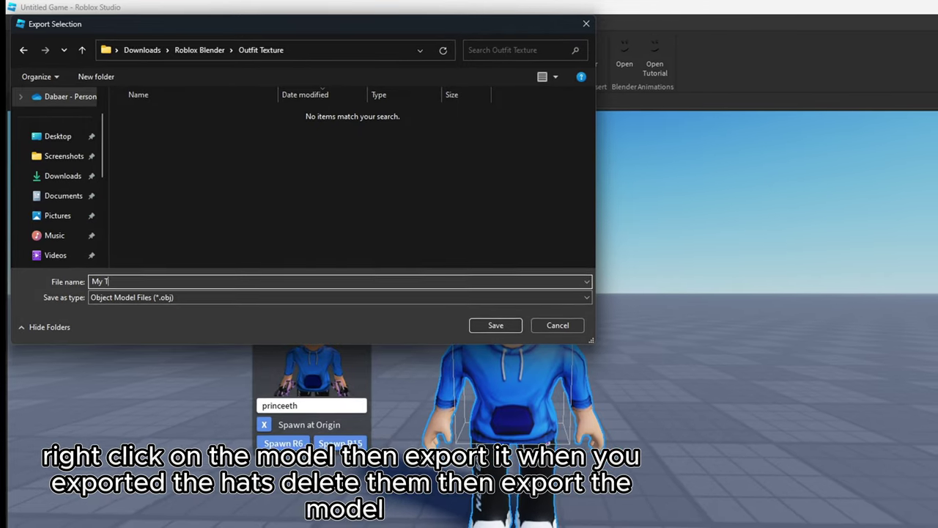
# Name the export My Texture and save it as an OBJ file in the Outfit Texture folder.
pyautogui.write('exture')
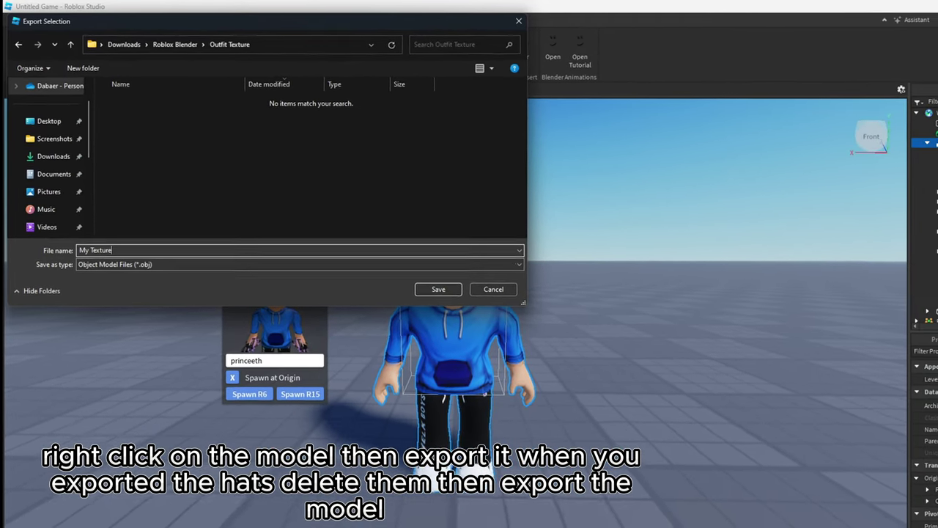
pyautogui.press('Return')
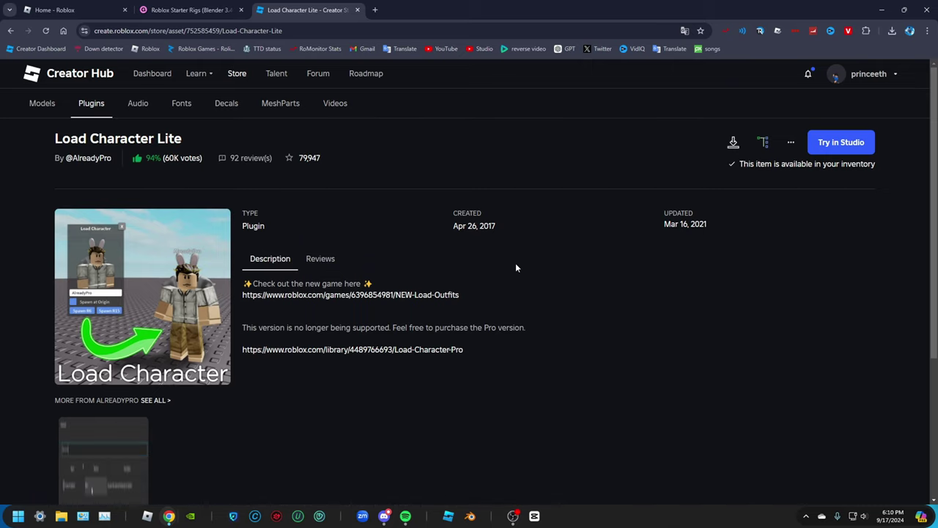
# Open Starter_2.0_Rig from the Rigs folder of the Roblox Starter Rigs v1.2 archive, stored in Downloads under Roblox Blender.
pyautogui.click(60, 518)
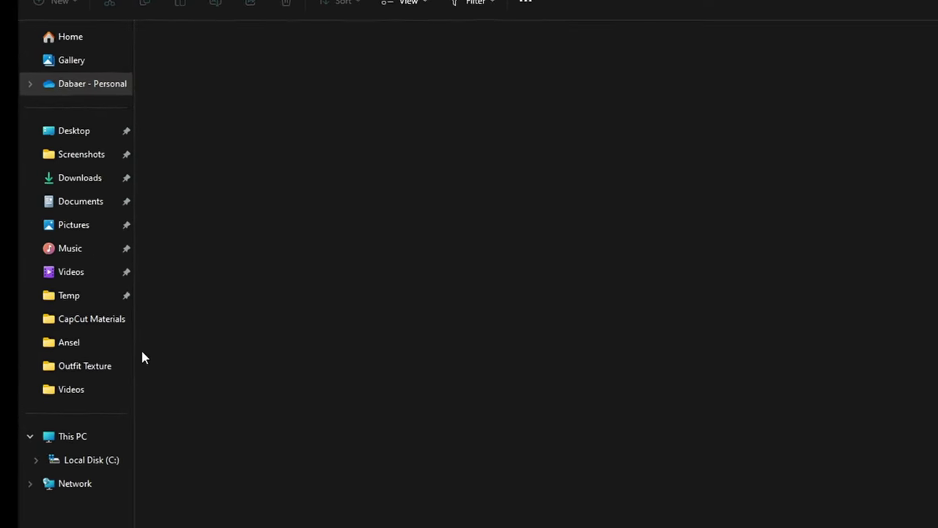
pyautogui.click(101, 181)
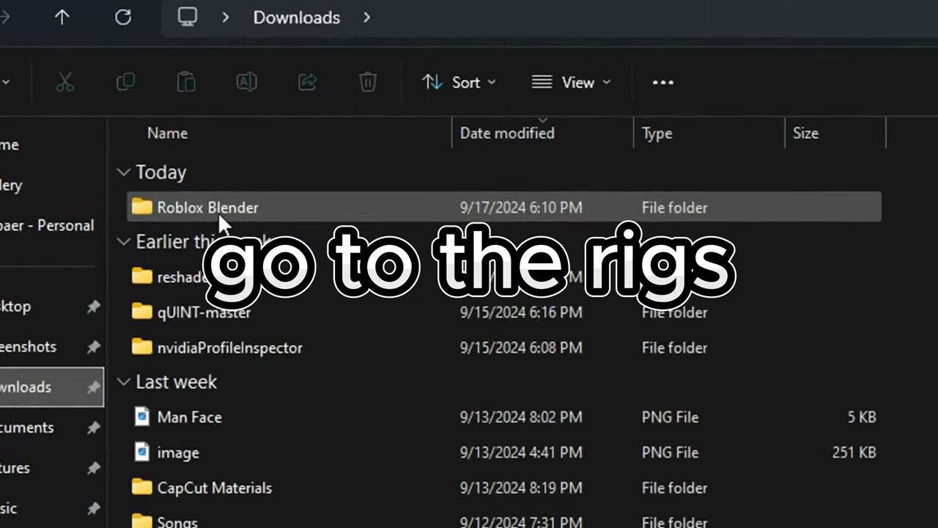
pyautogui.doubleClick(217, 212)
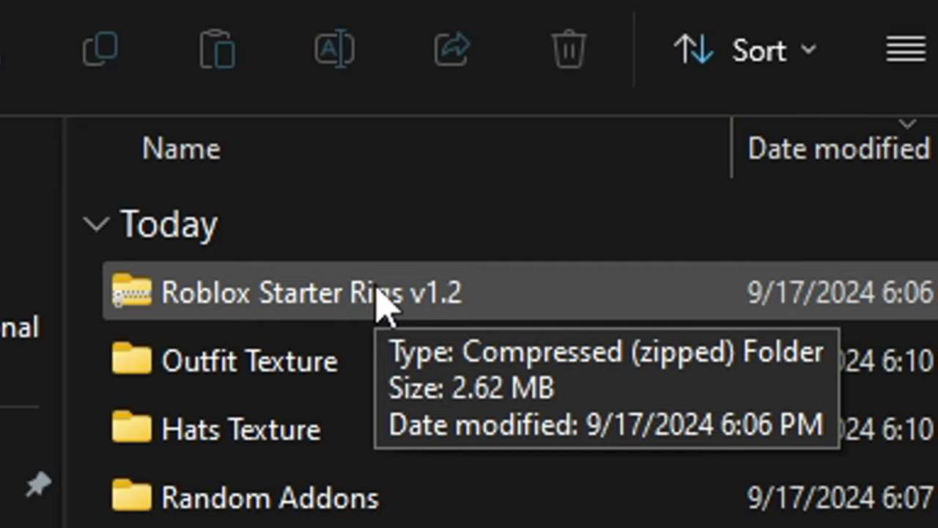
pyautogui.click(380, 302)
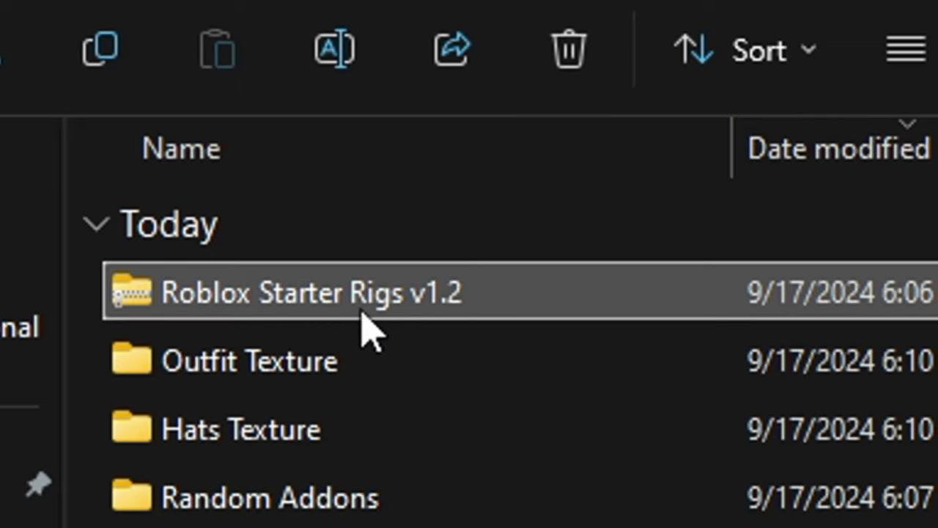
pyautogui.doubleClick(360, 310)
pyautogui.doubleClick(335, 238)
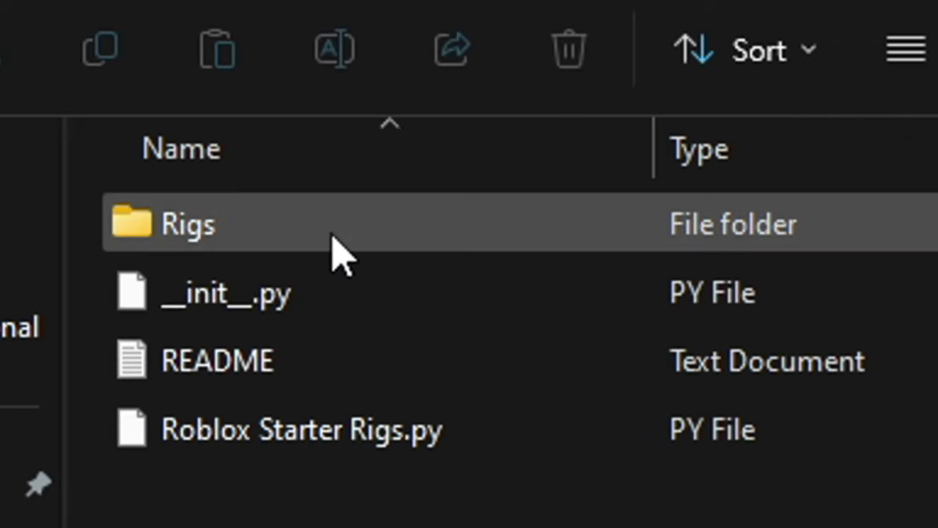
pyautogui.doubleClick(328, 256)
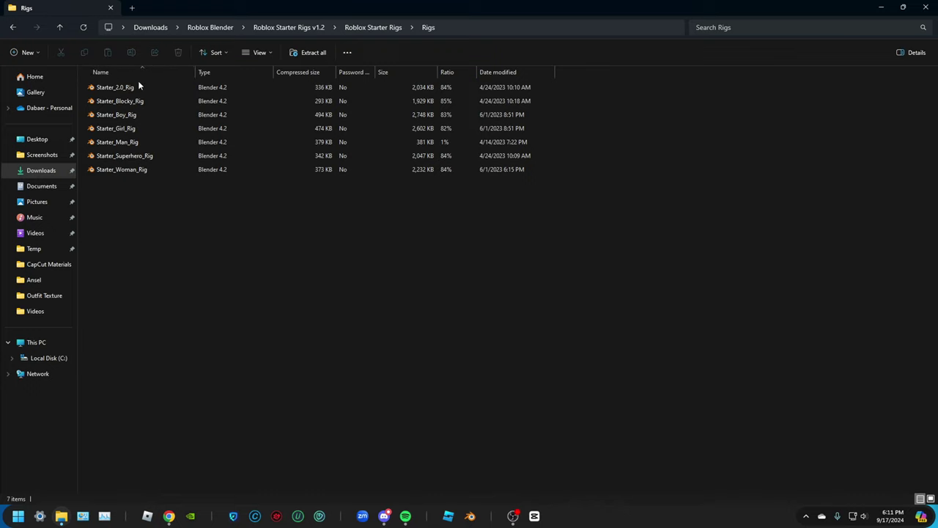
pyautogui.click(134, 86)
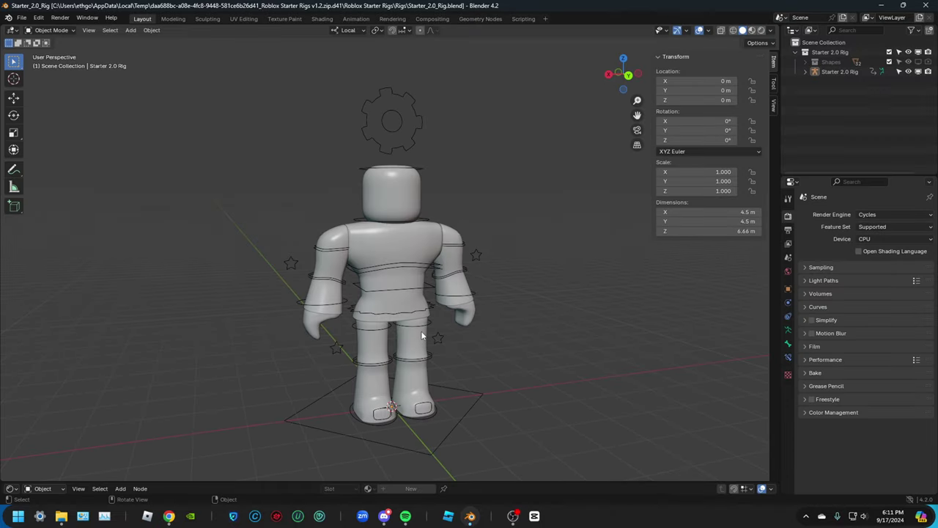
# Select the rig's head and, in the Shading workspace, remove the Change Texture image from its outfit image texture node.
pyautogui.moveTo(618, 66); pyautogui.dragTo(625, 68)
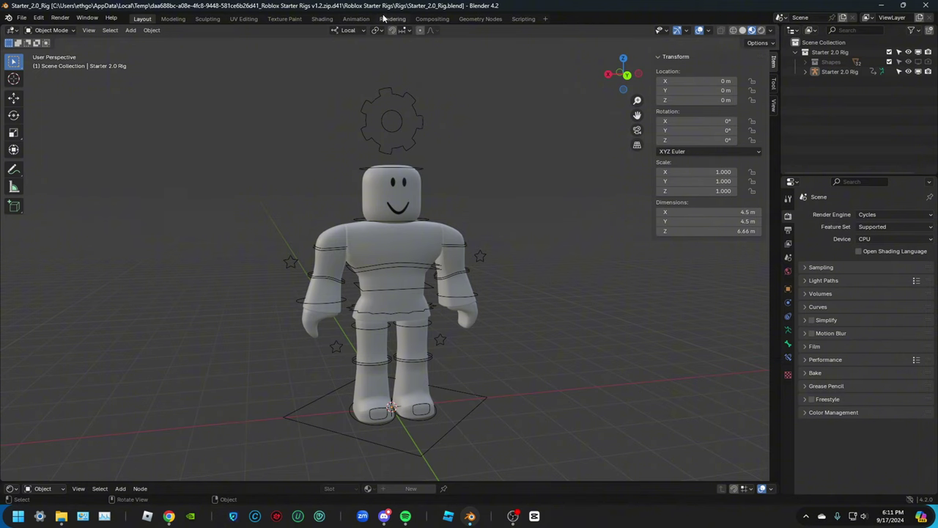
pyautogui.click(399, 195)
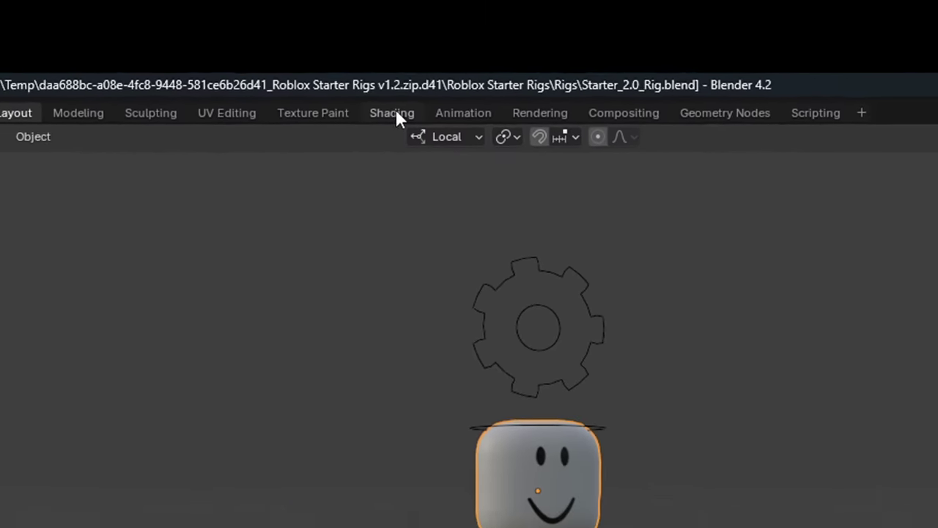
pyautogui.click(444, 180)
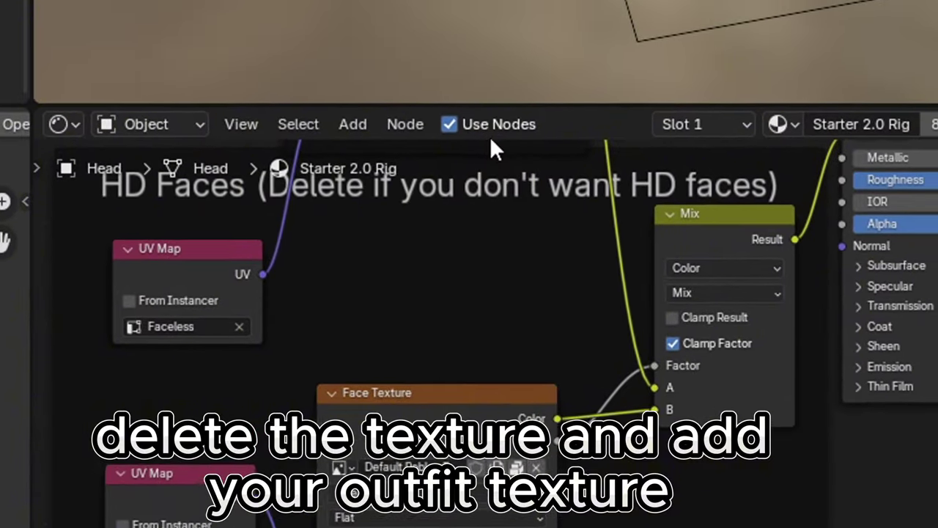
pyautogui.moveTo(492, 147); pyautogui.dragTo(533, 392)
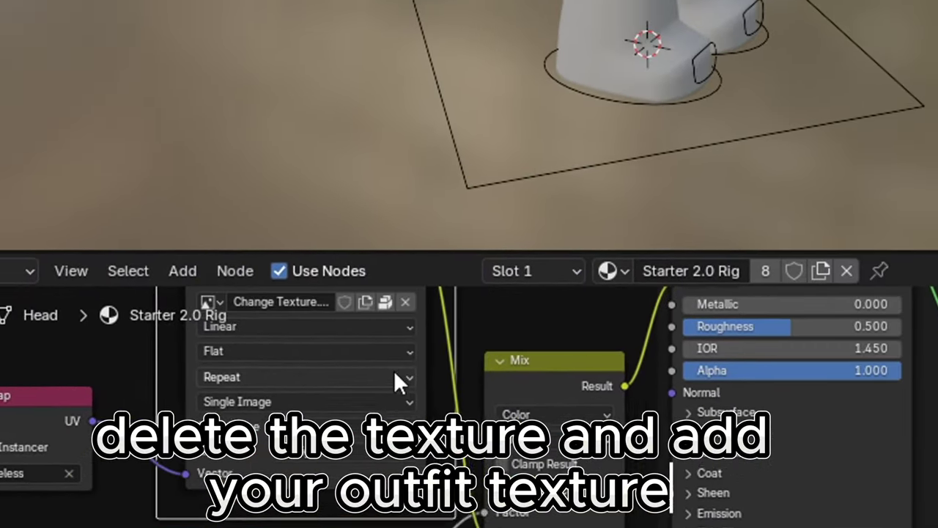
pyautogui.click(576, 154)
# Load Princeeth1_diff.png from the Outfit Texture folder into the outfit texture node and return to the Layout workspace.
pyautogui.click(205, 450)
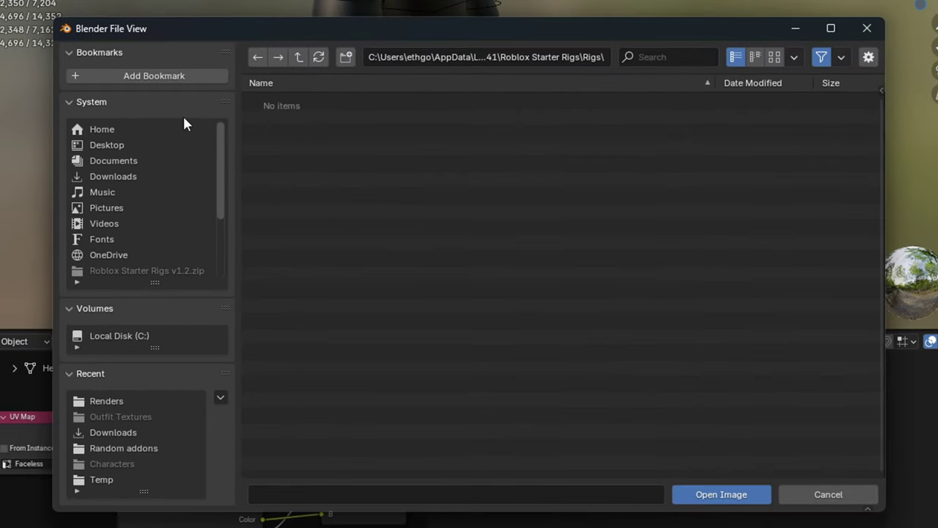
pyautogui.click(130, 179)
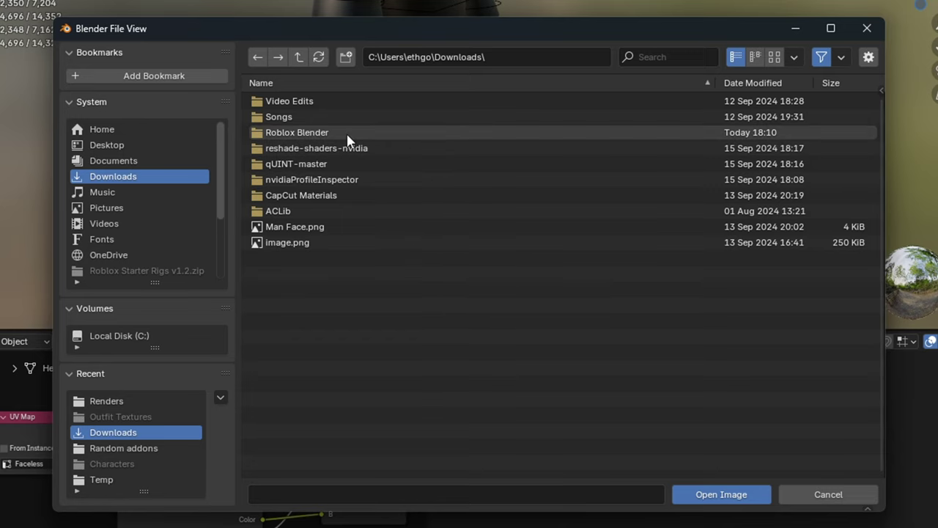
pyautogui.click(347, 138)
pyautogui.click(313, 132)
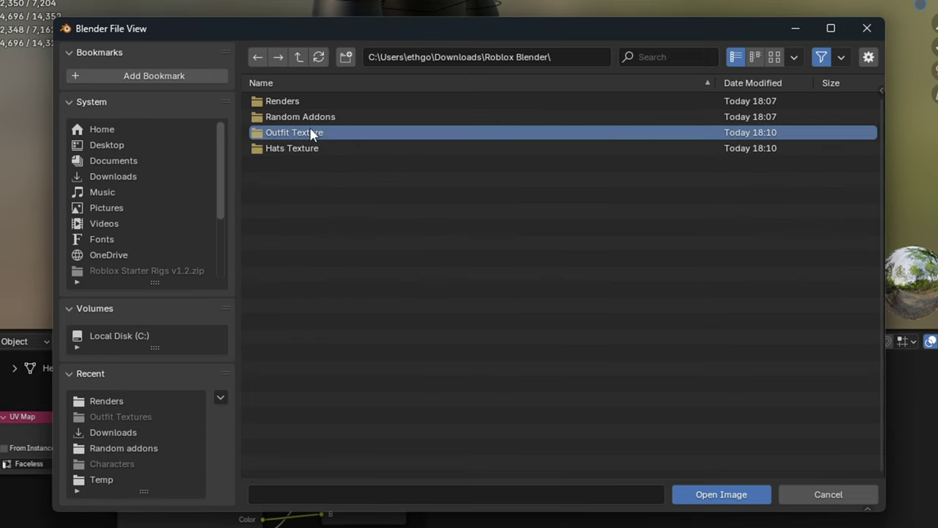
pyautogui.click(304, 102)
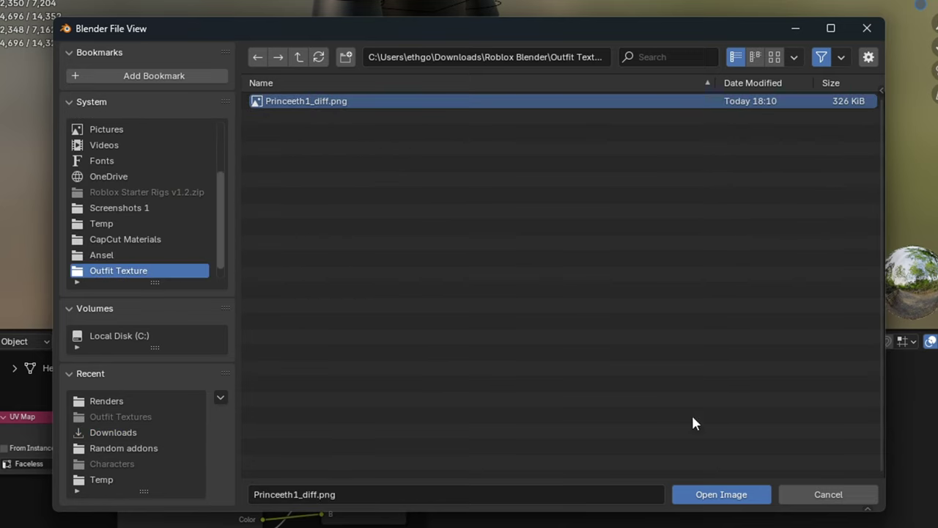
pyautogui.click(699, 497)
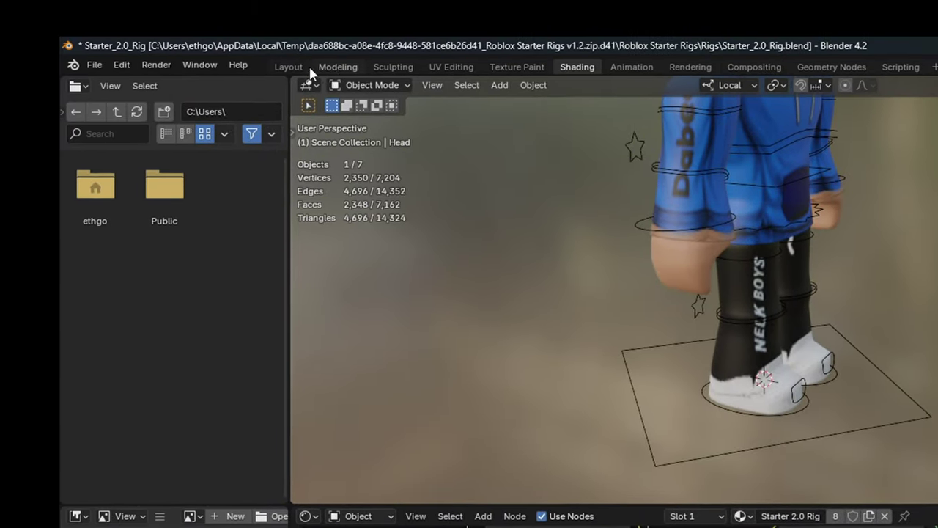
pyautogui.click(293, 67)
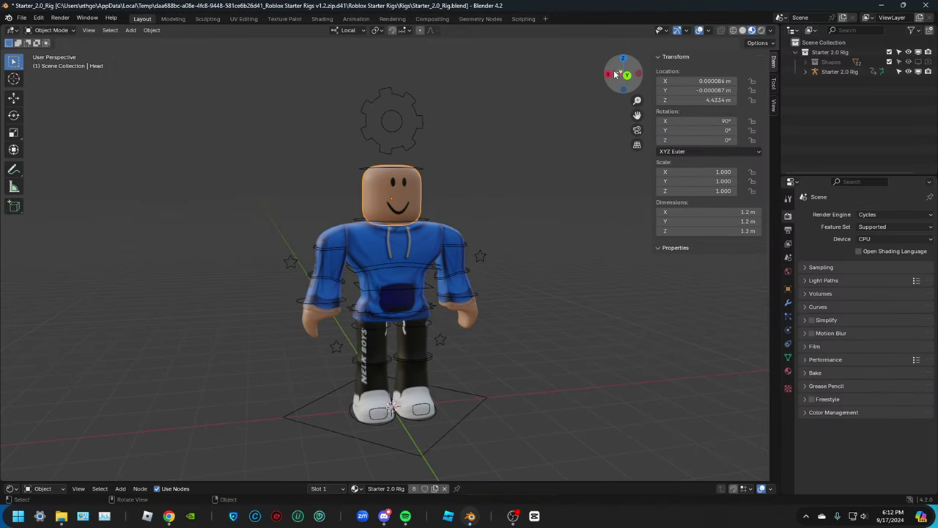
pyautogui.moveTo(616, 73); pyautogui.dragTo(621, 74)
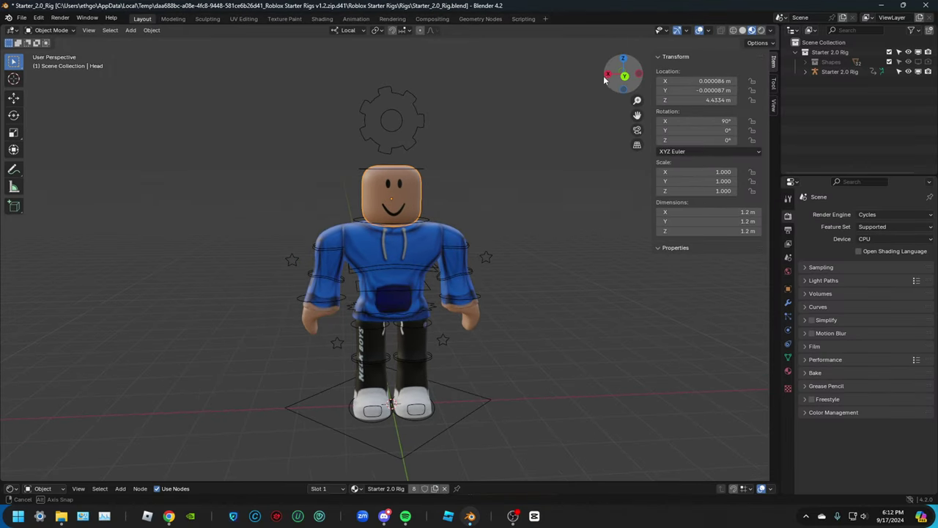
# Move the Face Texture node closer to the Mix node in the Shading workspace, leaving its image name unchanged.
pyautogui.click(322, 19)
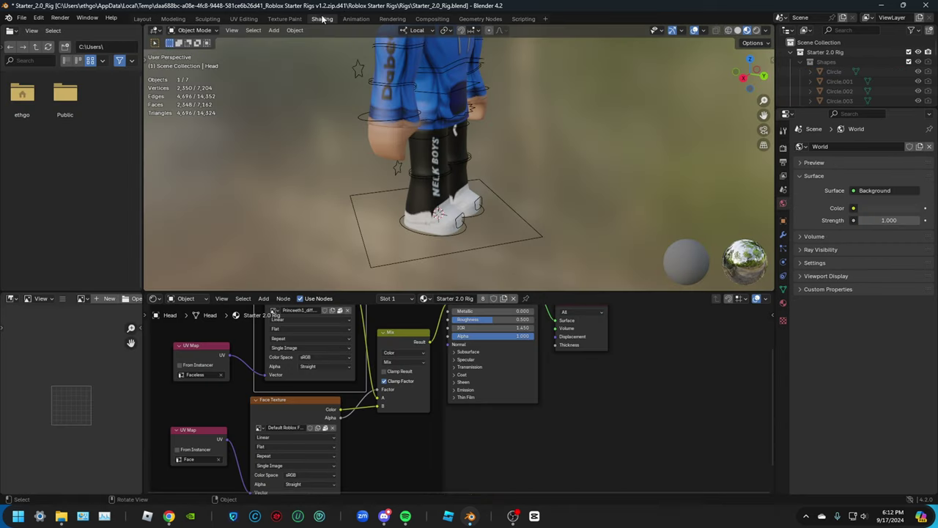
pyautogui.moveTo(294, 402); pyautogui.dragTo(321, 382)
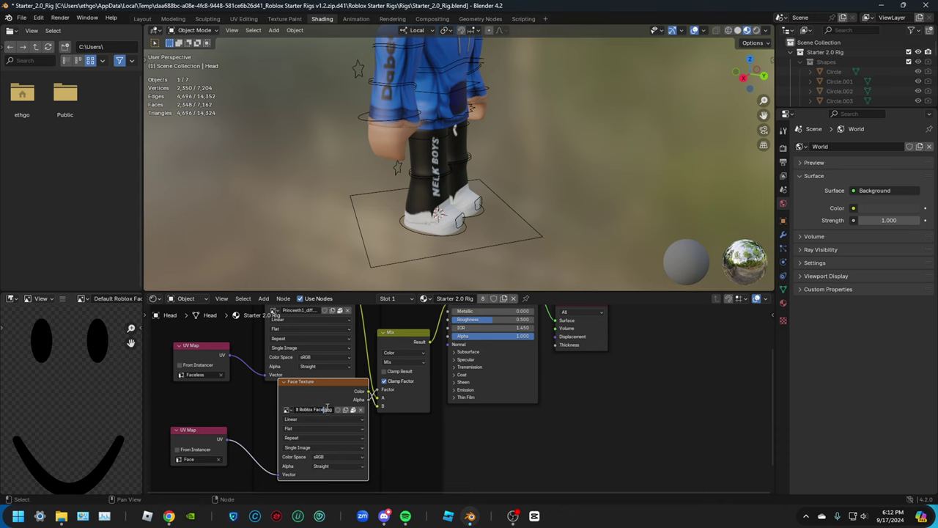
pyautogui.press('Return')
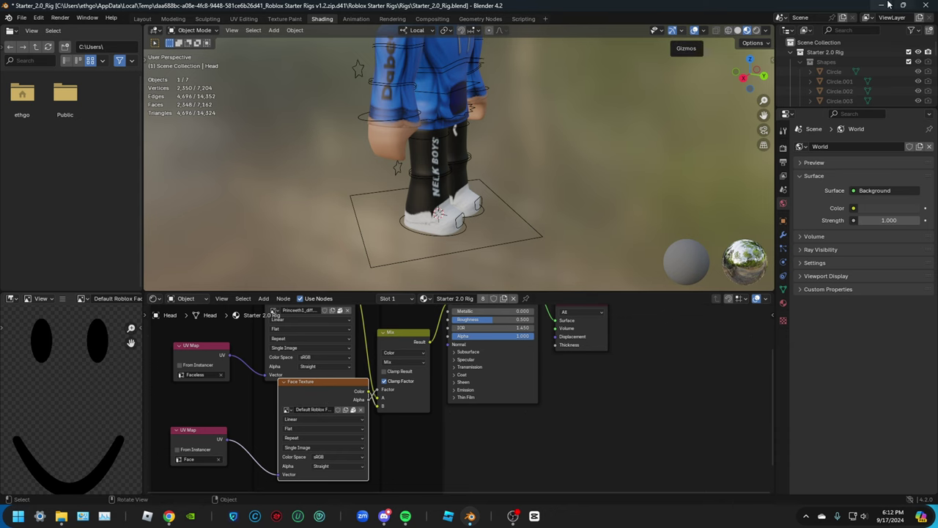
# Switch to the browser and search the web for "grin face roblox" in a new tab.
pyautogui.click(883, 5)
pyautogui.click(883, 6)
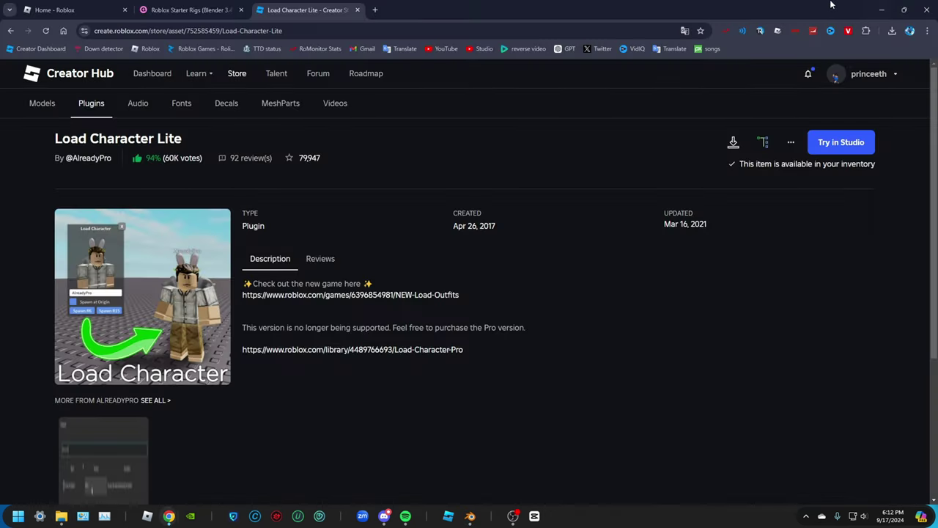
pyautogui.click(373, 9)
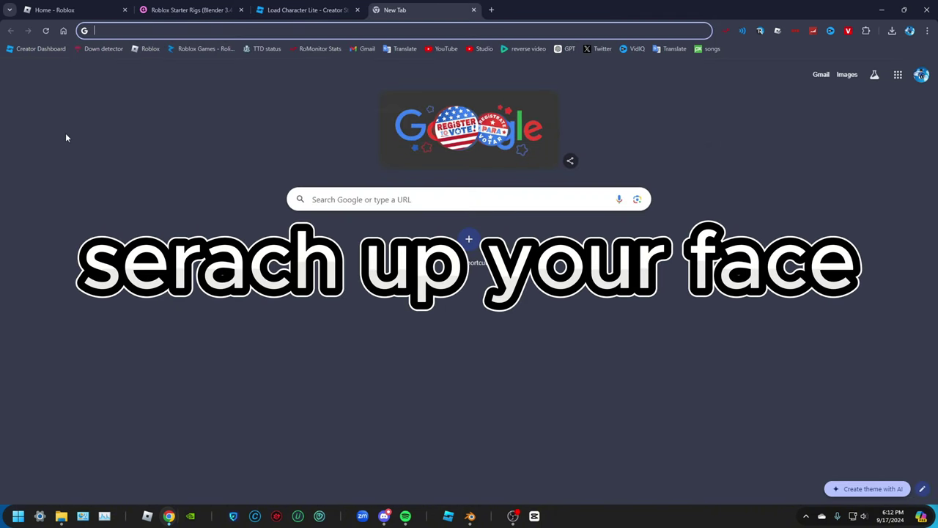
pyautogui.write('grin')
pyautogui.press('Down')
pyautogui.press('Return')
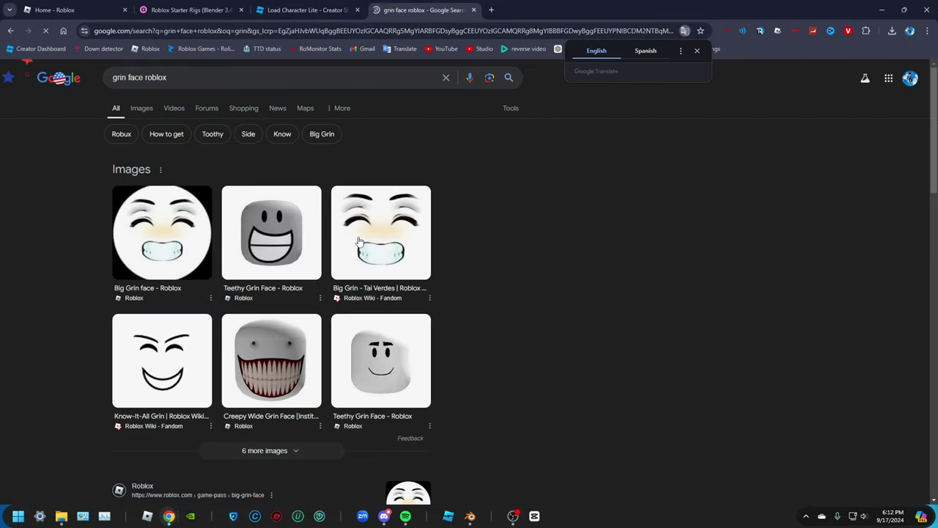
# Refine the search to "grin face roblox transparent background" and preview a Big Grin picture in the image results.
pyautogui.click(242, 77)
pyautogui.write('tra')
pyautogui.click(264, 110)
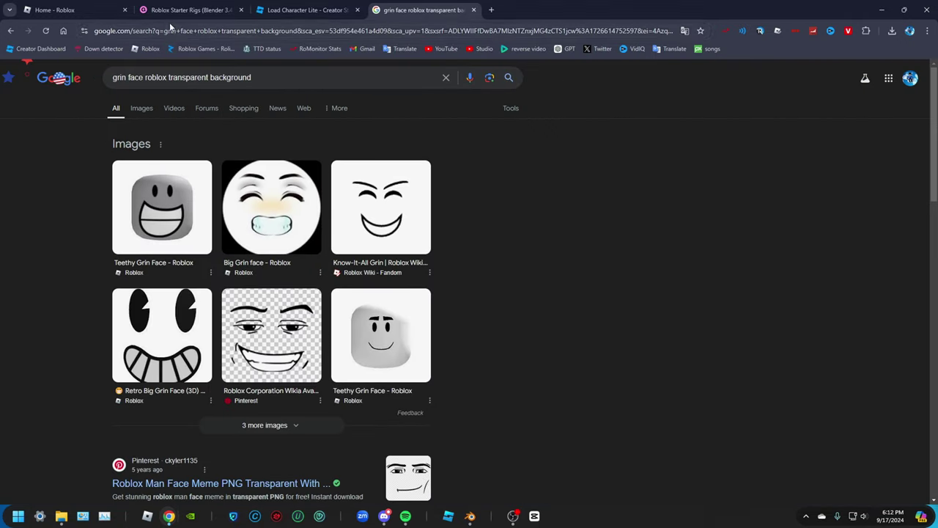
pyautogui.click(141, 107)
pyautogui.click(785, 220)
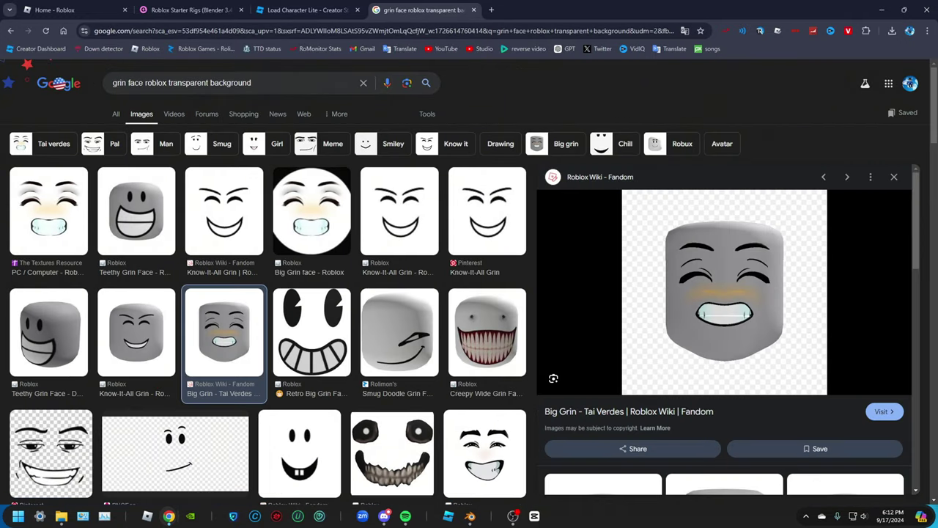
pyautogui.click(894, 176)
# Narrow the image results to big grin, return to all results and repeat the search without the word "background".
pyautogui.click(566, 144)
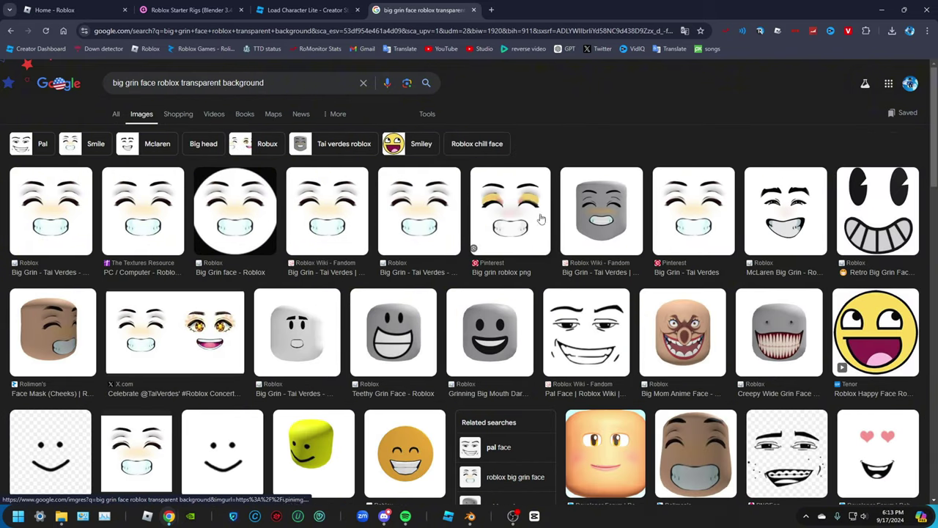
pyautogui.click(116, 114)
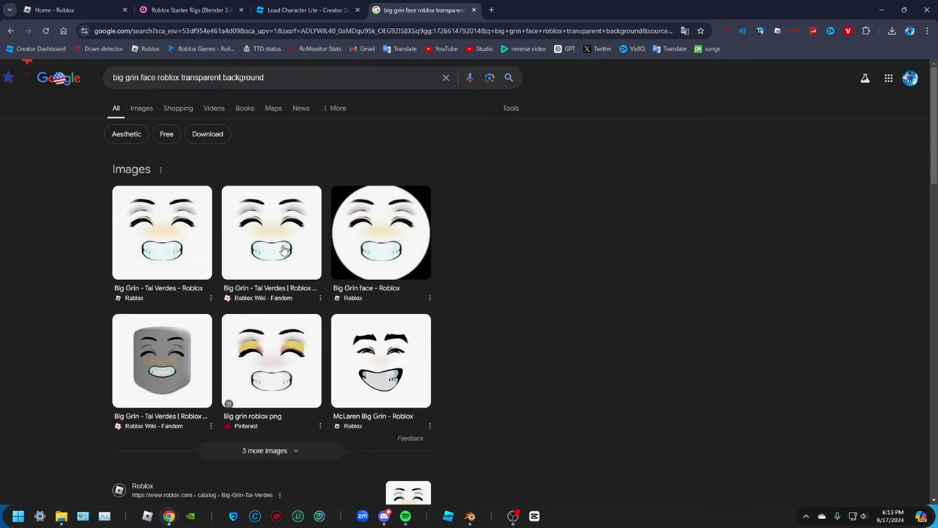
pyautogui.doubleClick(249, 77)
pyautogui.press('BackSpace')
pyautogui.press('Return')
# Find the Big Grin face among the Faces in the Roblox profile's inventory and download its image.
pyautogui.hotkey('ctrl', '1')
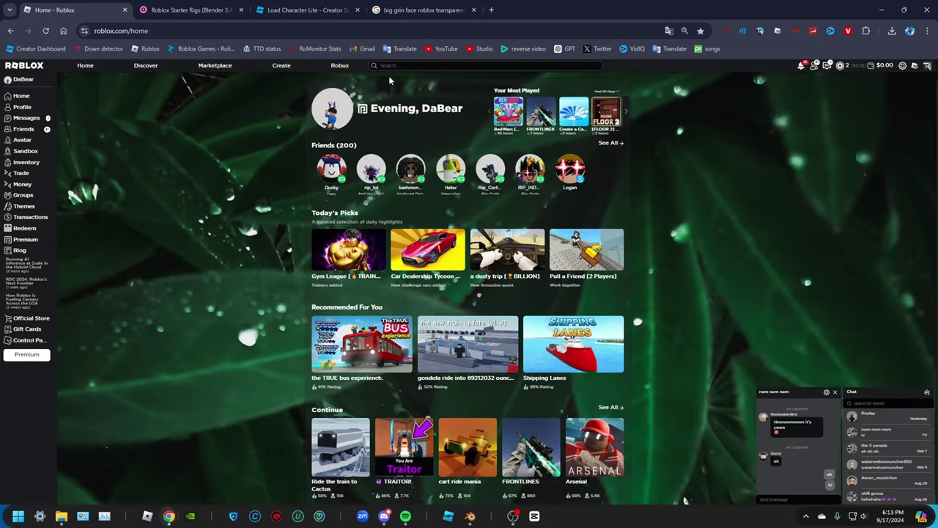
pyautogui.click(415, 108)
pyautogui.scroll(-10, 702, 283)
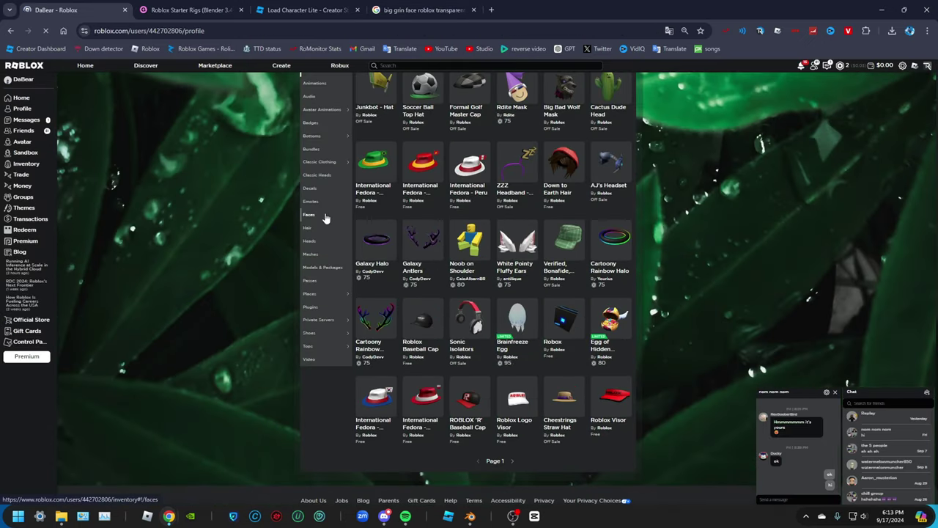
pyautogui.click(327, 218)
pyautogui.click(382, 139)
pyautogui.click(591, 96)
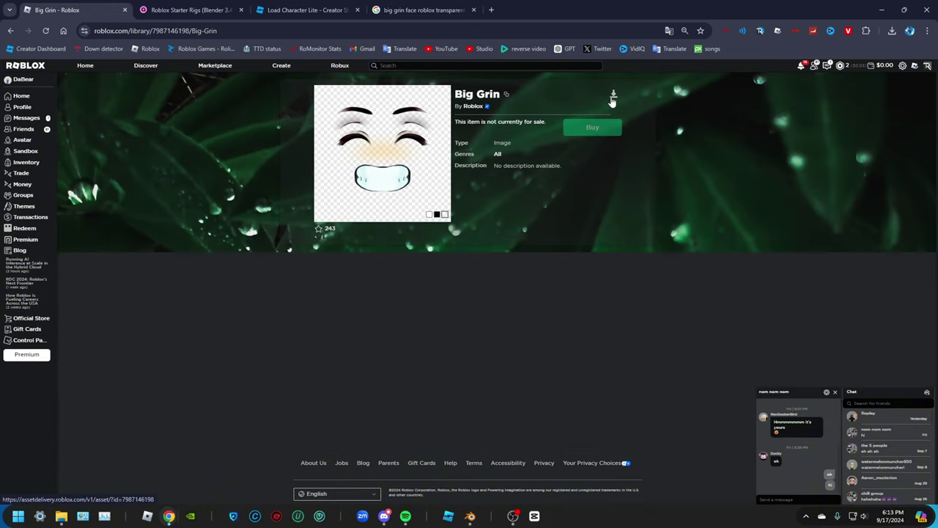
pyautogui.click(613, 96)
# Show the downloaded face PNG in Downloads, move it into the Roblox Blender folder and open that folder.
pyautogui.click(865, 57)
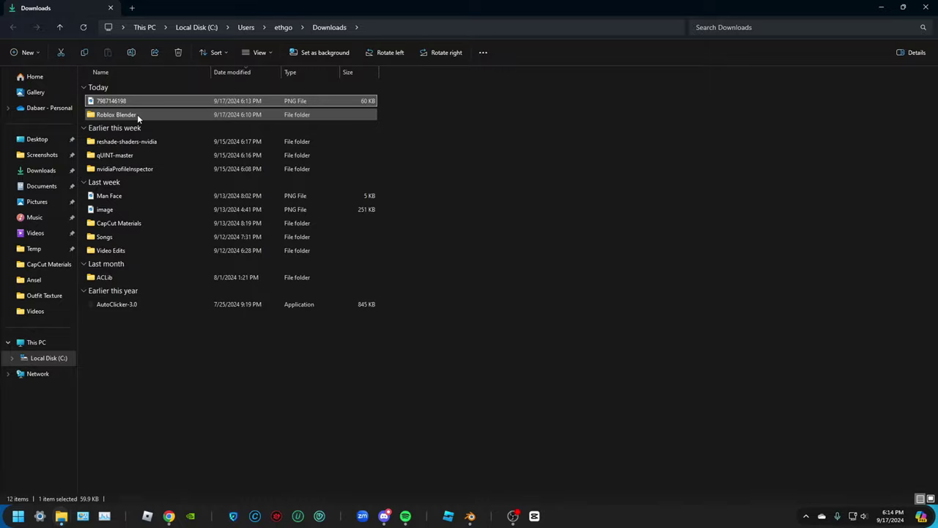
pyautogui.moveTo(138, 114); pyautogui.dragTo(138, 115)
pyautogui.doubleClick(132, 100)
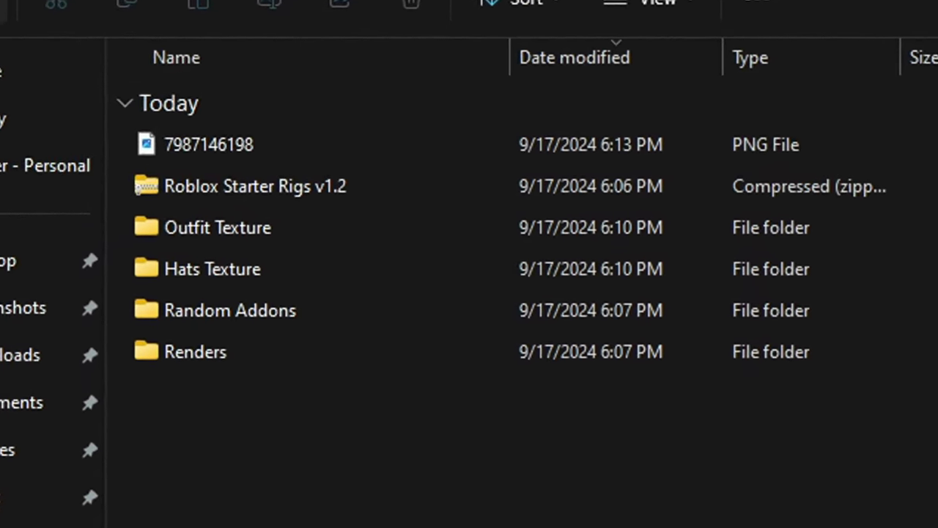
# Create a new folder named "Faces" inside the Roblox Blender folder.
pyautogui.click(4, 9)
pyautogui.click(15, 68)
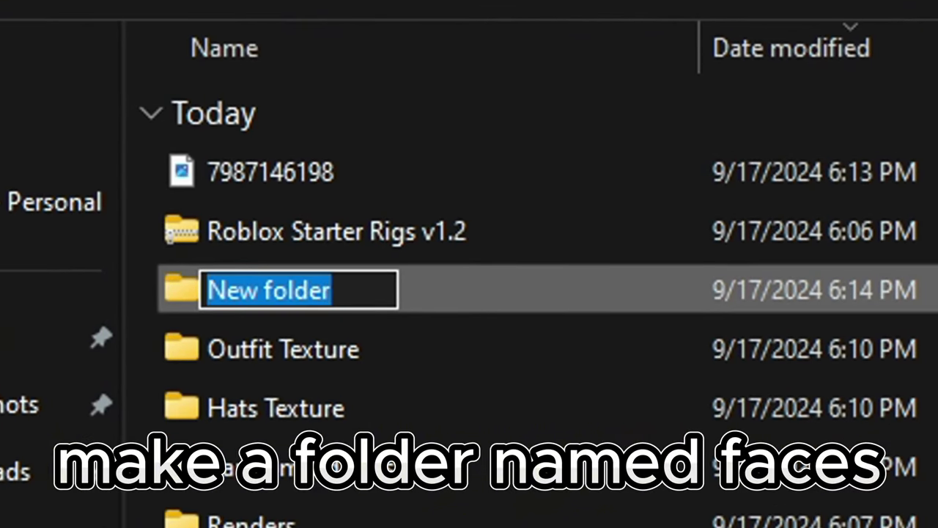
pyautogui.write('Faces')
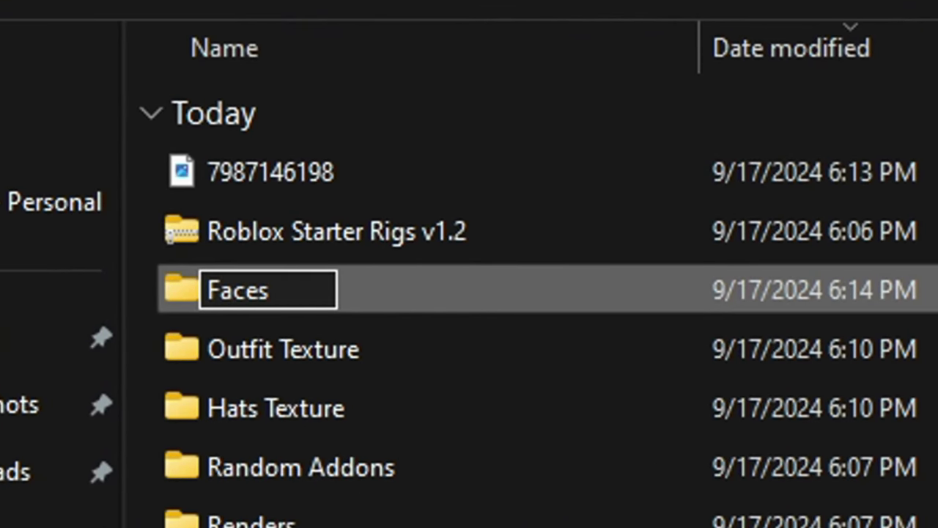
pyautogui.press('Return')
# Move the downloaded face PNG into the Faces folder and open that folder.
pyautogui.moveTo(422, 156); pyautogui.dragTo(382, 185)
pyautogui.moveTo(455, 176); pyautogui.dragTo(434, 291)
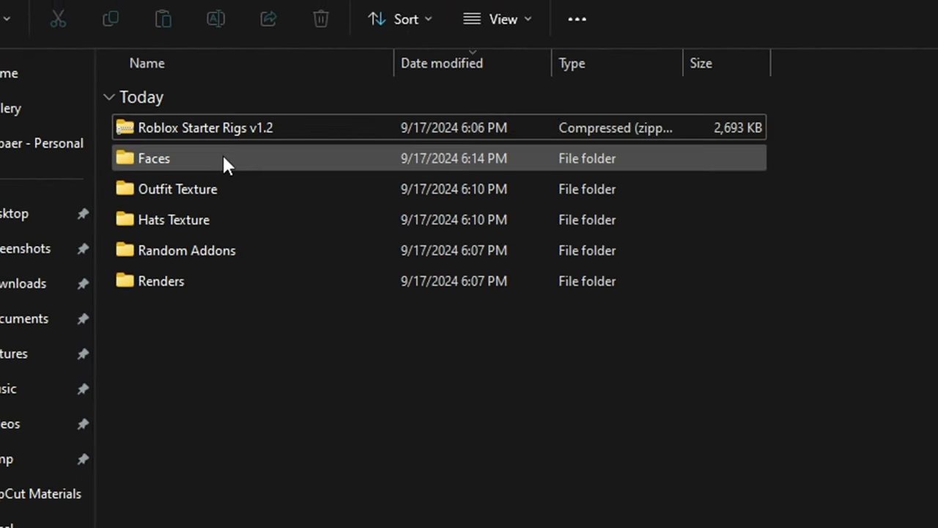
pyautogui.doubleClick(220, 157)
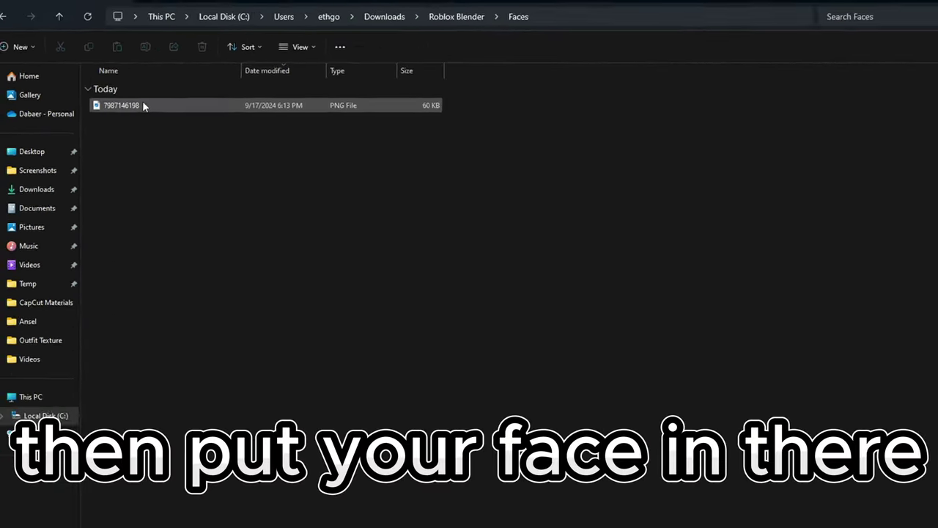
pyautogui.rightClick(139, 100)
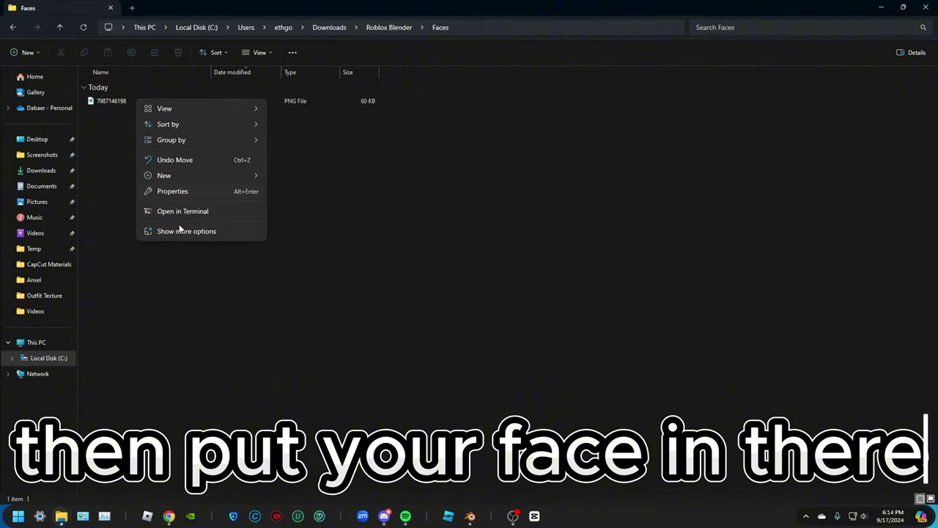
pyautogui.click(172, 192)
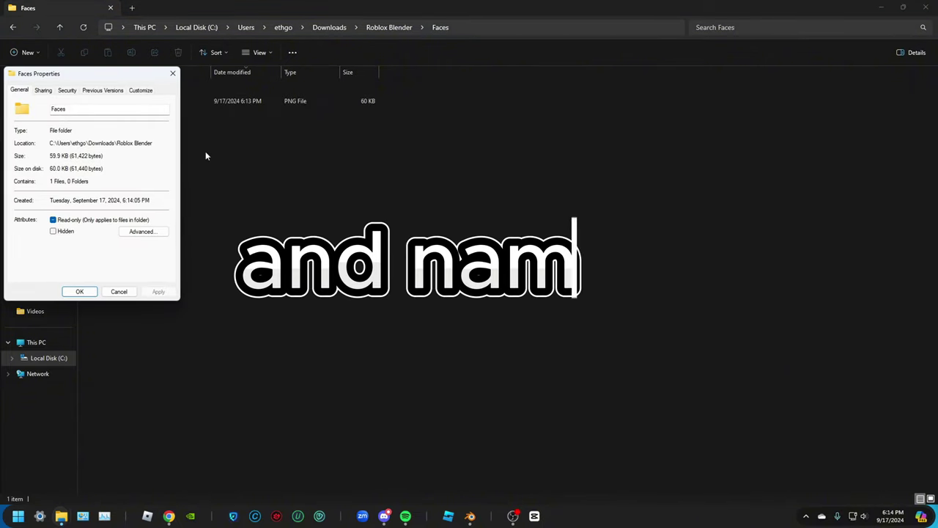
pyautogui.press('Escape')
# Rename the face PNG in the Faces folder to "My Face" through its file properties.
pyautogui.click(102, 100)
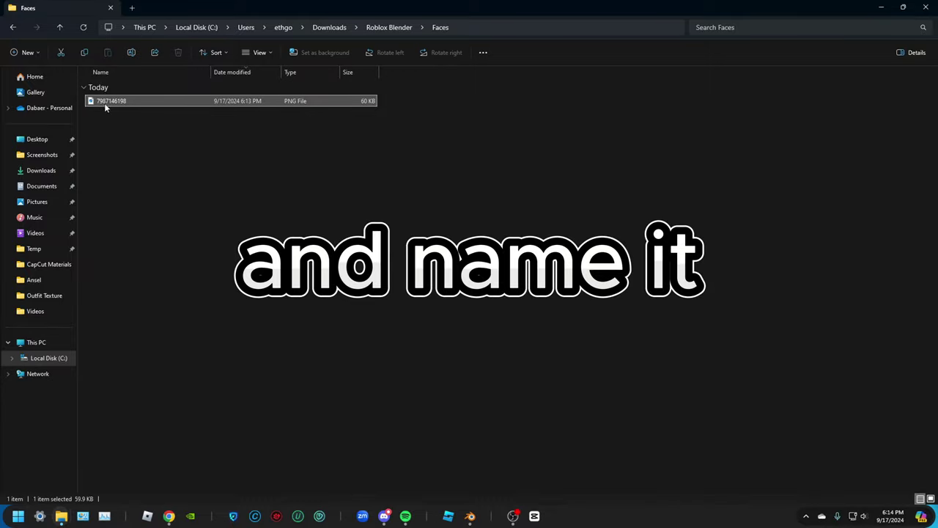
pyautogui.rightClick(103, 101)
pyautogui.click(156, 275)
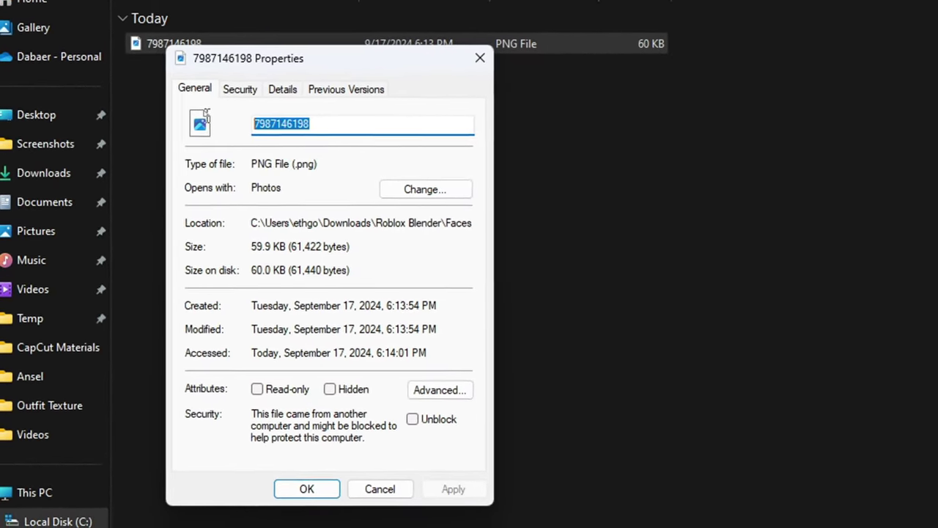
pyautogui.write('My ')
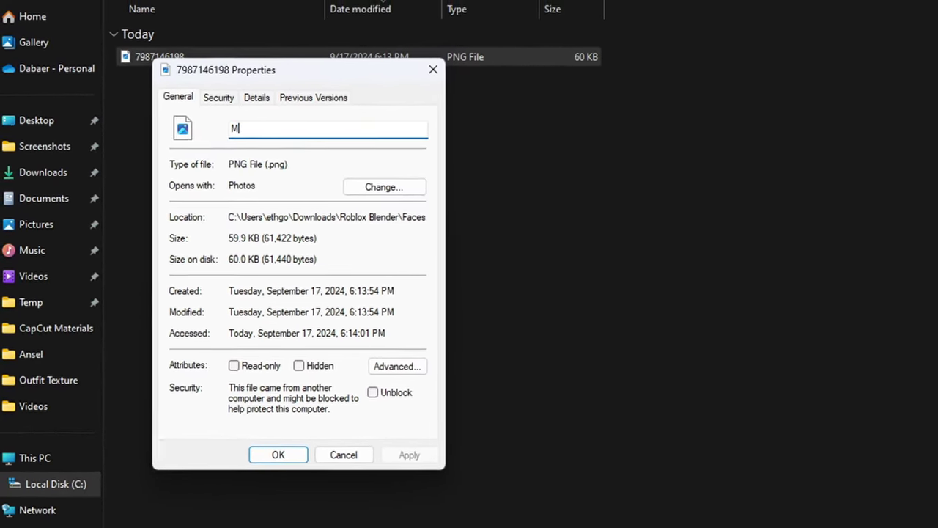
pyautogui.write('Face')
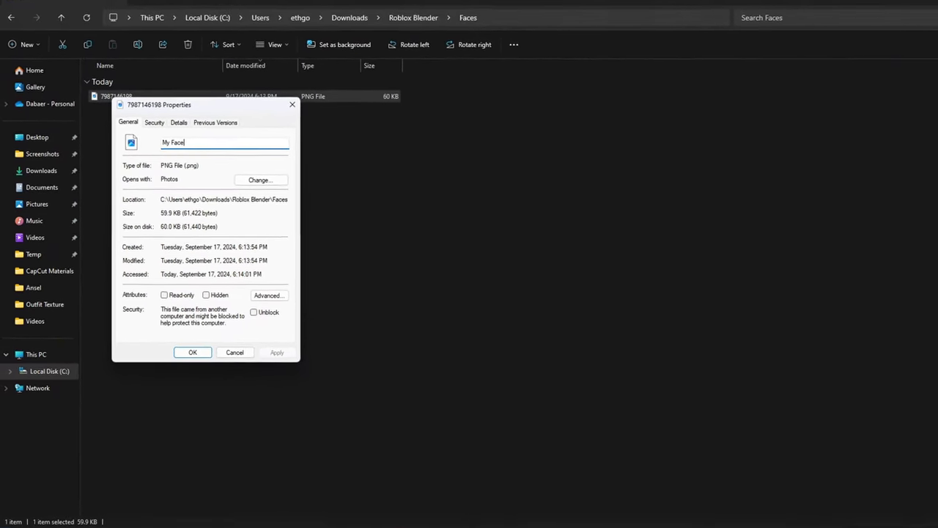
pyautogui.press('Return')
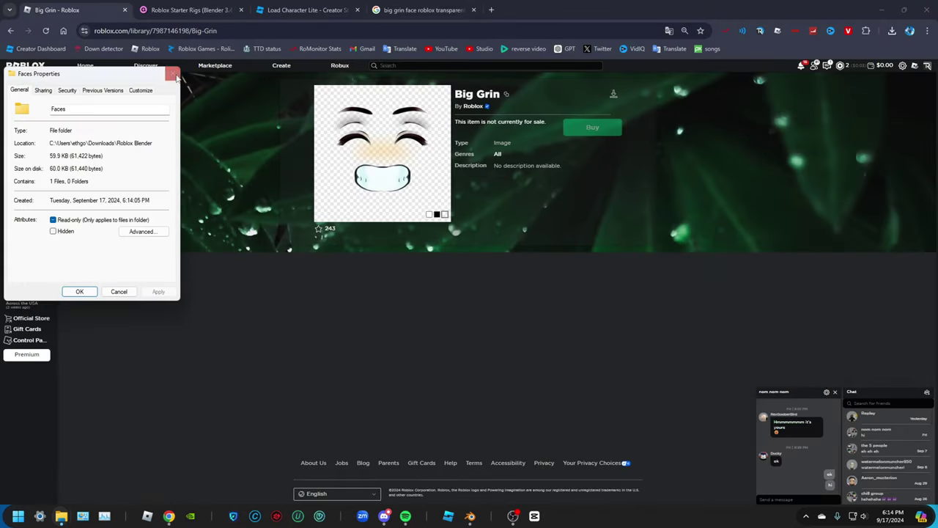
# Close the leftover Faces properties window, switch to Blender and unlink the default Roblox face image from the Face Texture node.
pyautogui.click(173, 75)
pyautogui.click(471, 517)
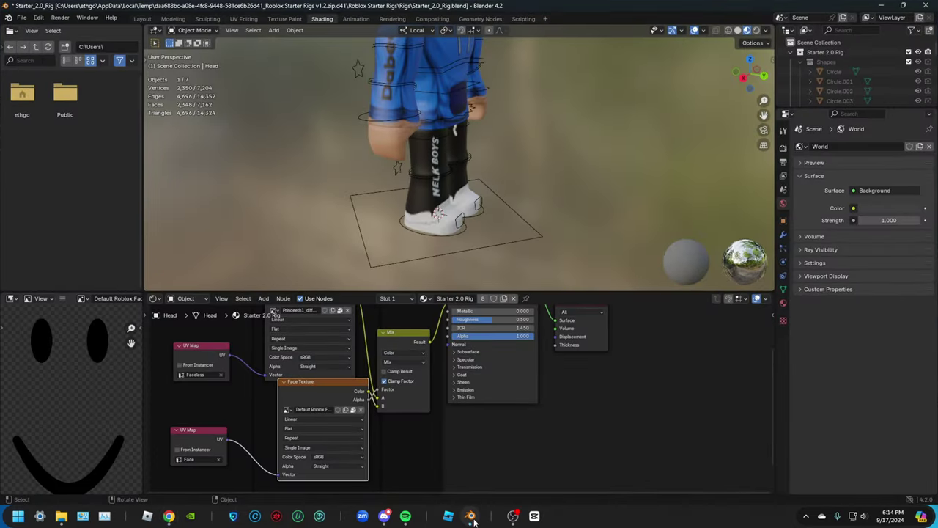
pyautogui.click(360, 412)
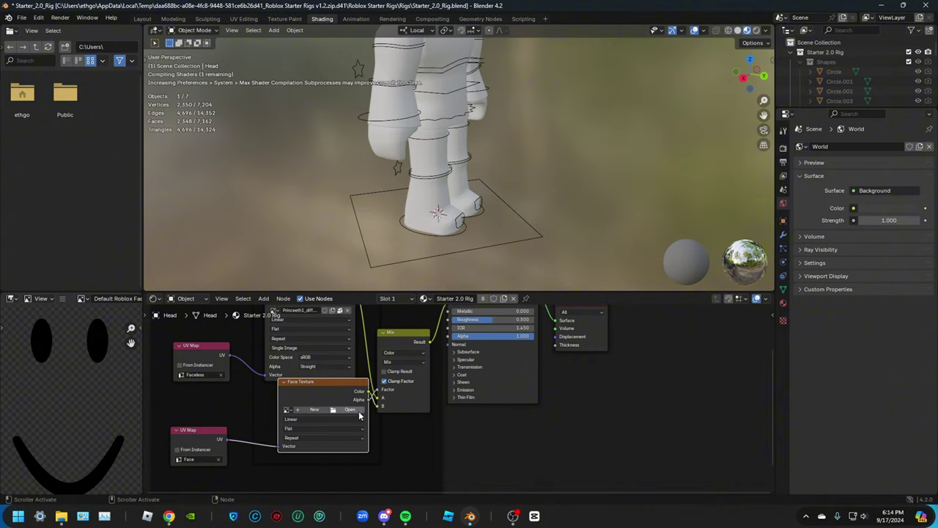
# Load My Face.png from Downloads\Roblox Blender\Faces into the Face Texture node.
pyautogui.click(358, 411)
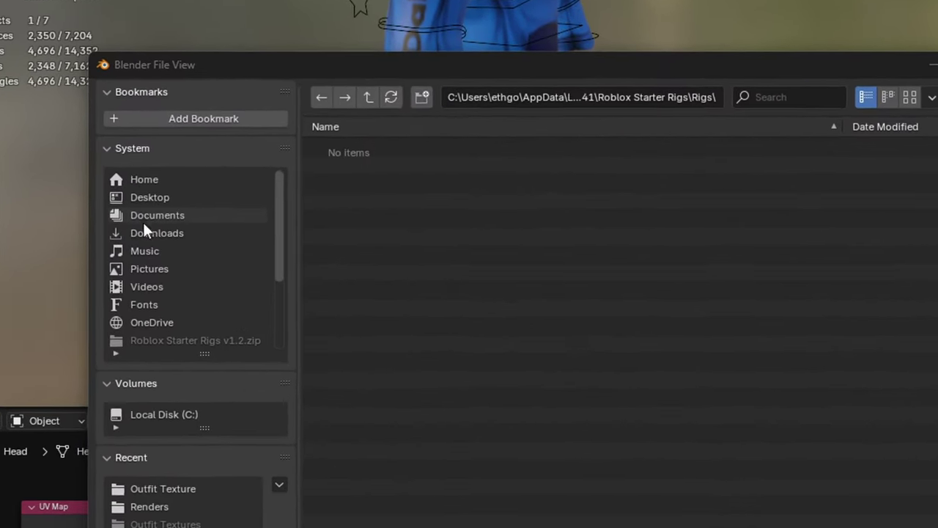
pyautogui.click(228, 200)
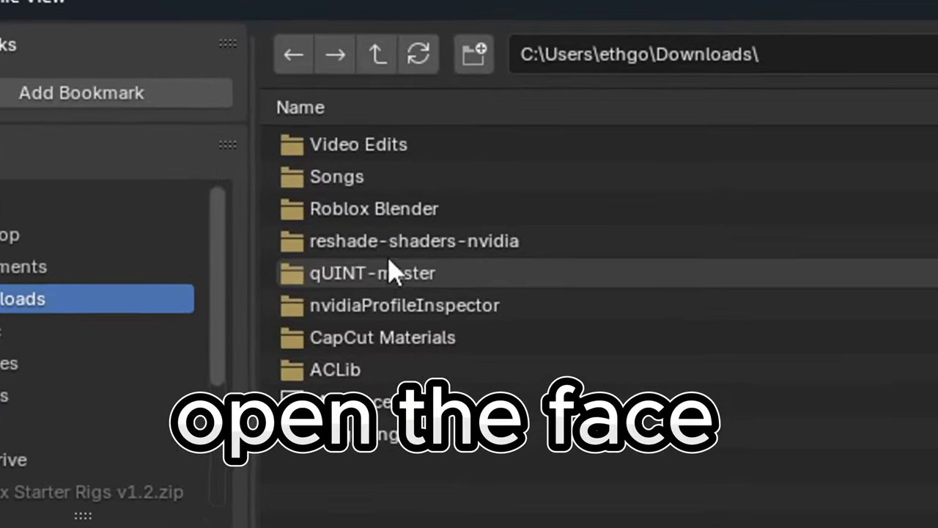
pyautogui.click(379, 210)
pyautogui.doubleClick(392, 216)
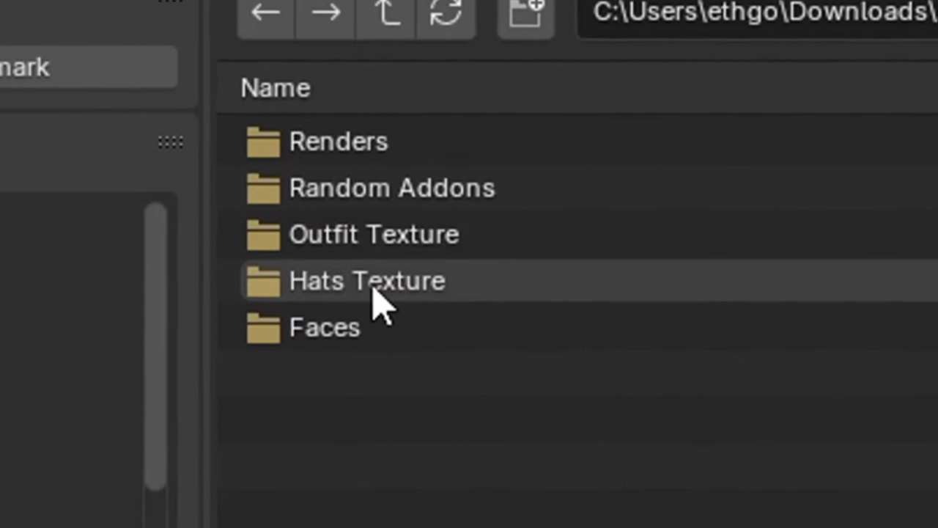
pyautogui.doubleClick(340, 332)
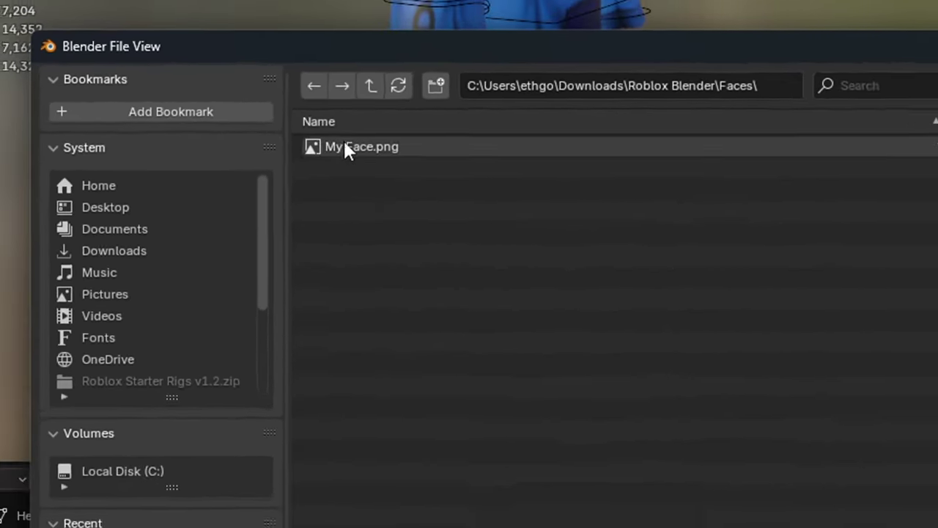
pyautogui.click(337, 140)
pyautogui.doubleClick(350, 147)
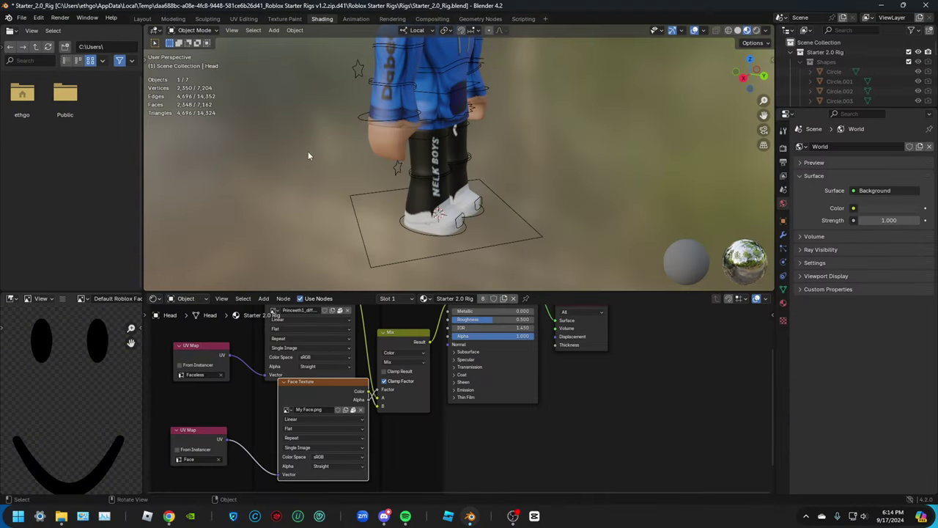
# Return to the Layout workspace, start a Wavefront OBJ import and browse to Roblox Blender's Hats Texture folder.
pyautogui.click(141, 19)
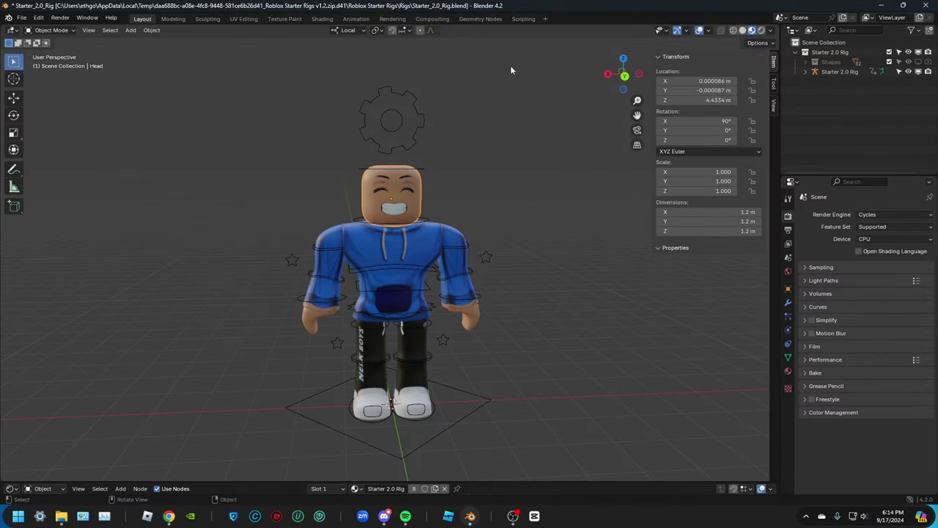
pyautogui.click(625, 75)
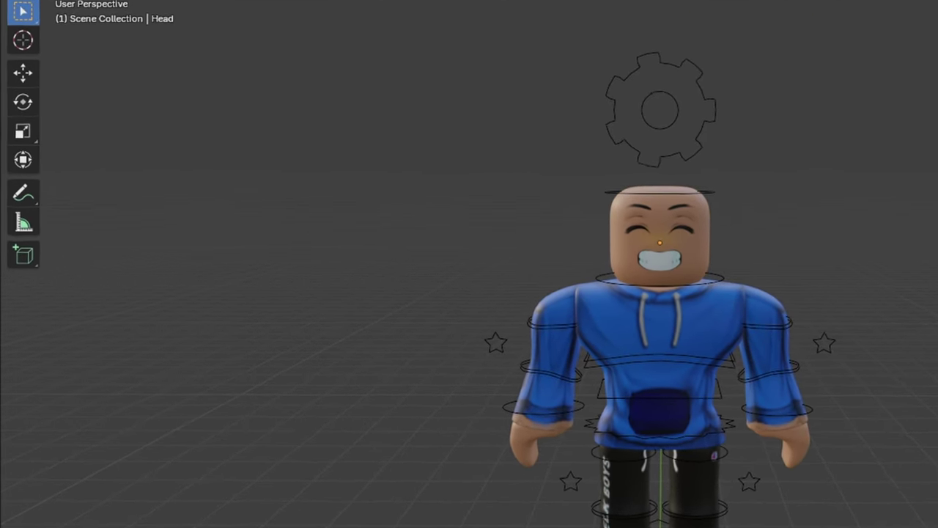
pyautogui.click(46, 0)
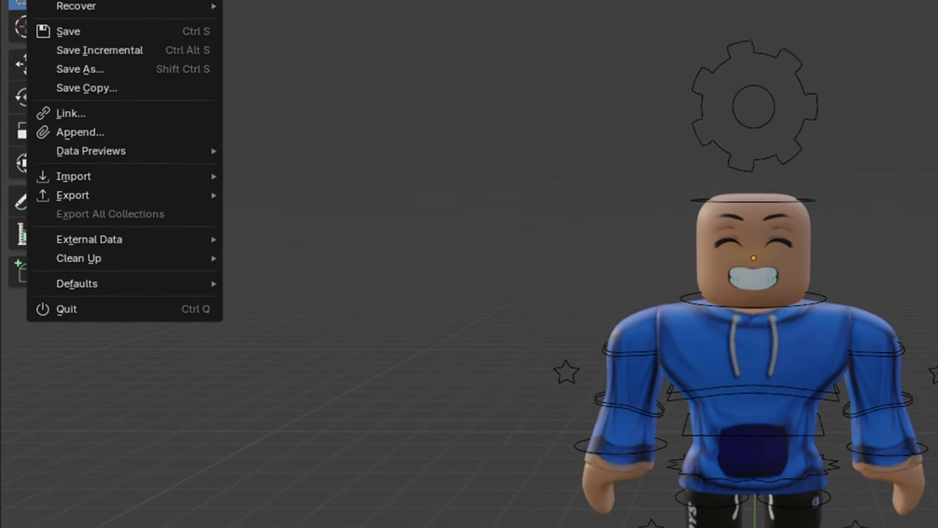
pyautogui.moveTo(98, 175)
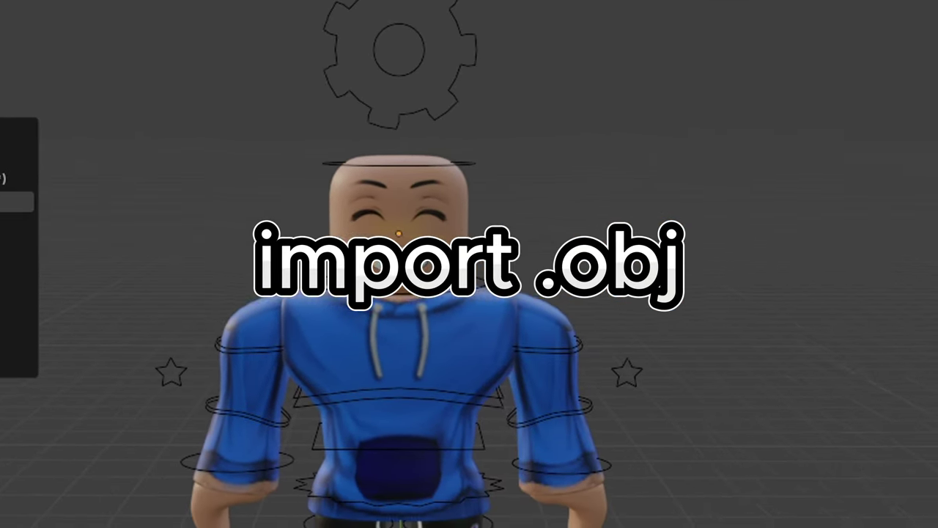
pyautogui.click(67, 247)
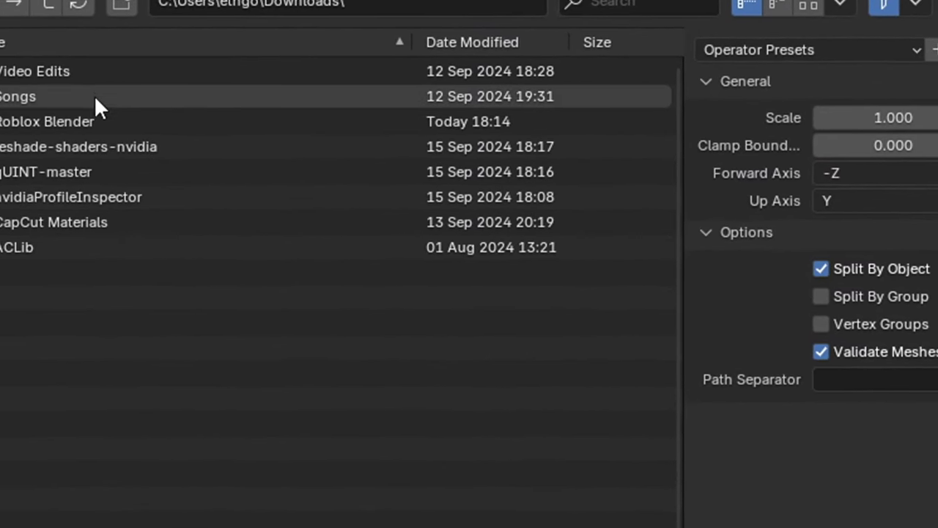
pyautogui.click(62, 127)
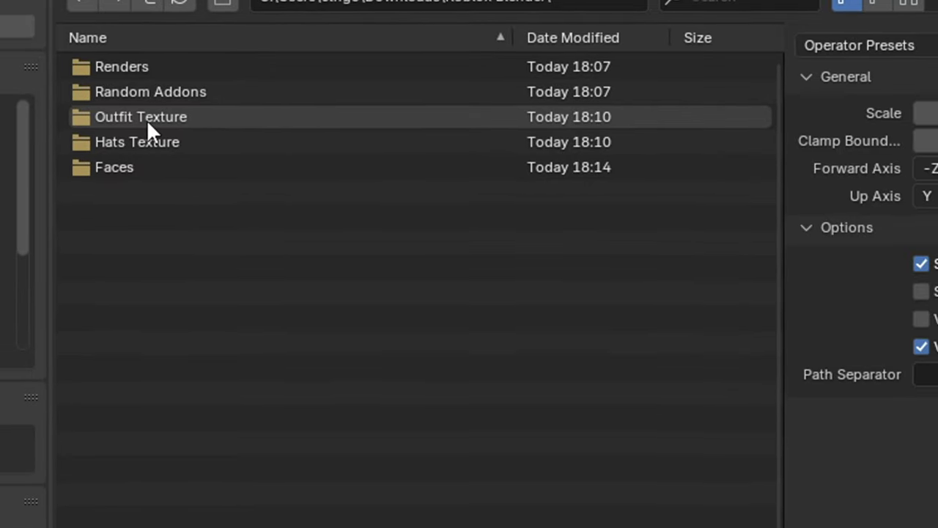
pyautogui.doubleClick(120, 140)
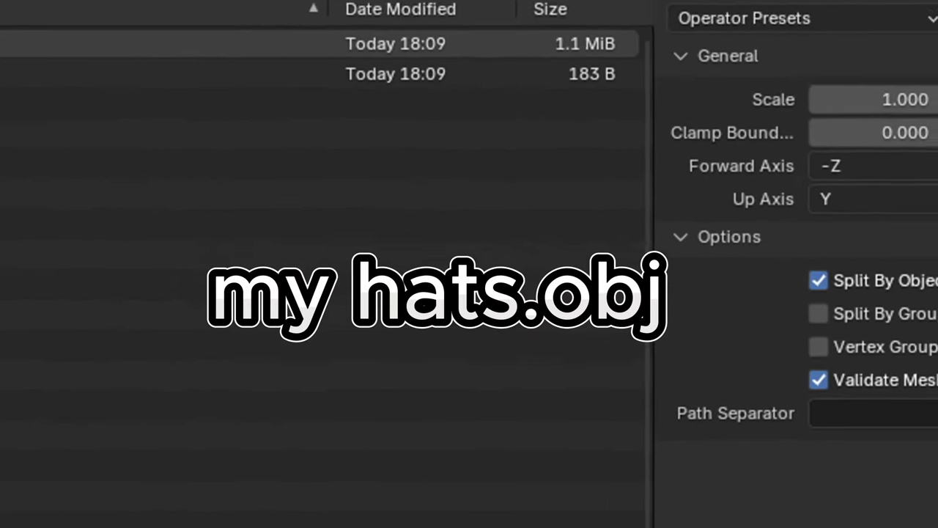
# Import My Hats.obj with Split By Object and Split By Group enabled and Validate Meshes disabled.
pyautogui.click(542, 323)
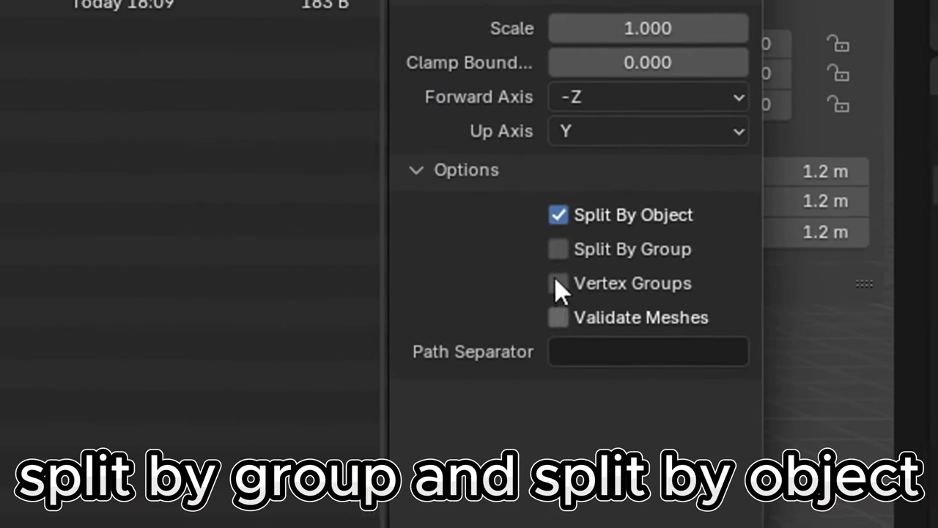
pyautogui.click(547, 253)
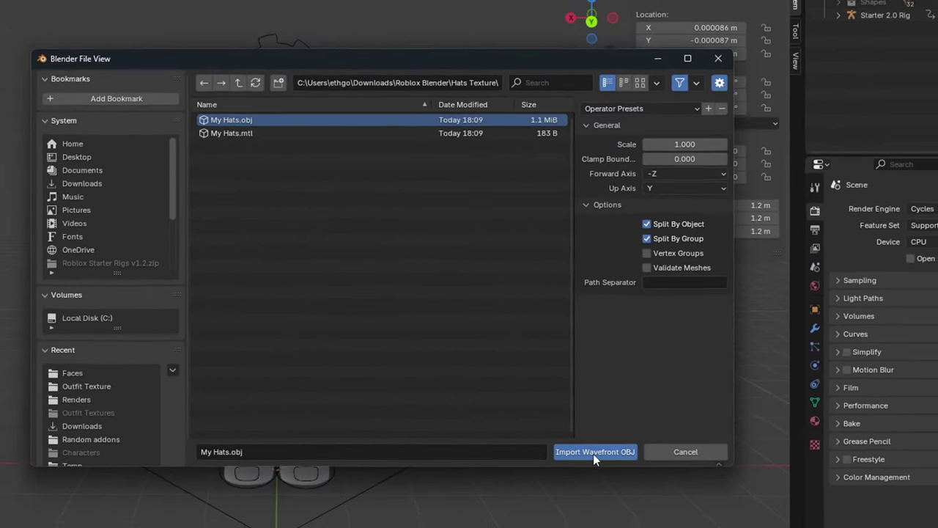
pyautogui.click(594, 453)
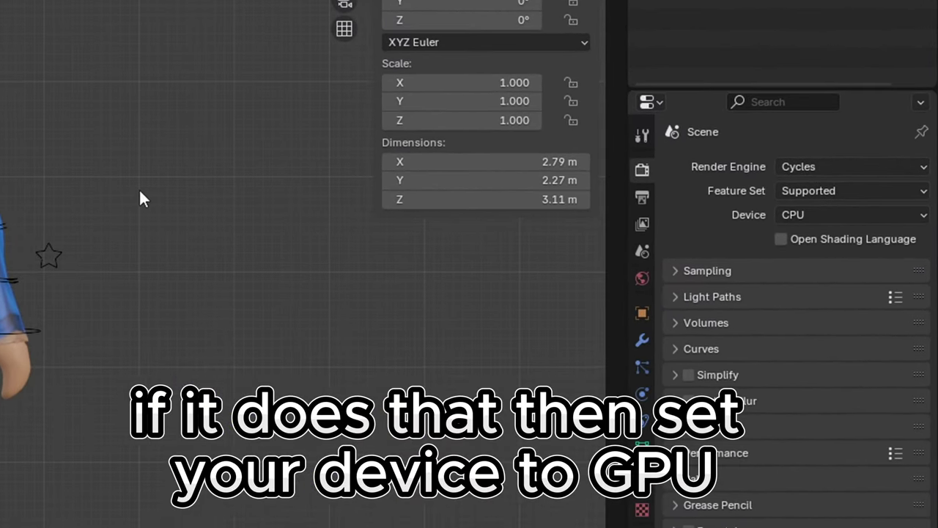
# Set the Cycles render device to GPU Compute.
pyautogui.click(795, 211)
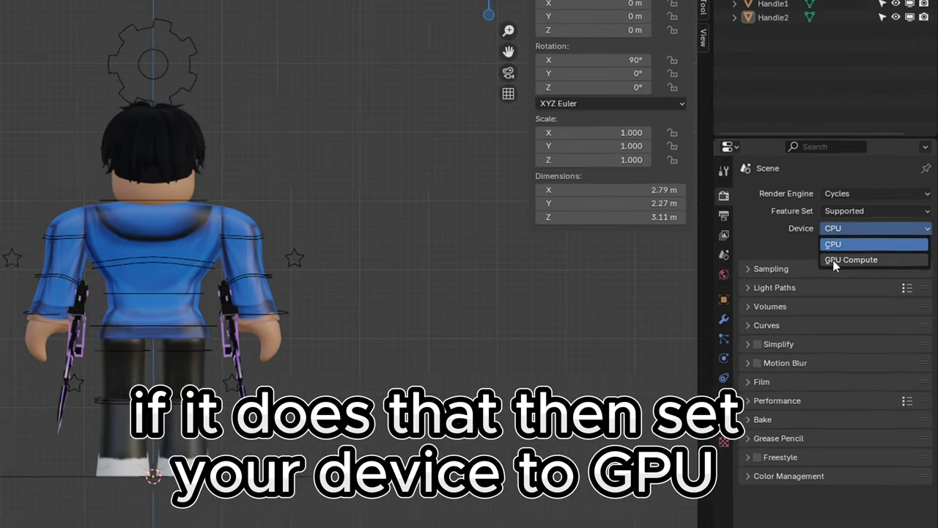
pyautogui.click(802, 260)
# Select the imported hair and swords together and move them about -3.81 m along local Z onto the character.
pyautogui.moveTo(619, 72); pyautogui.dragTo(748, 99)
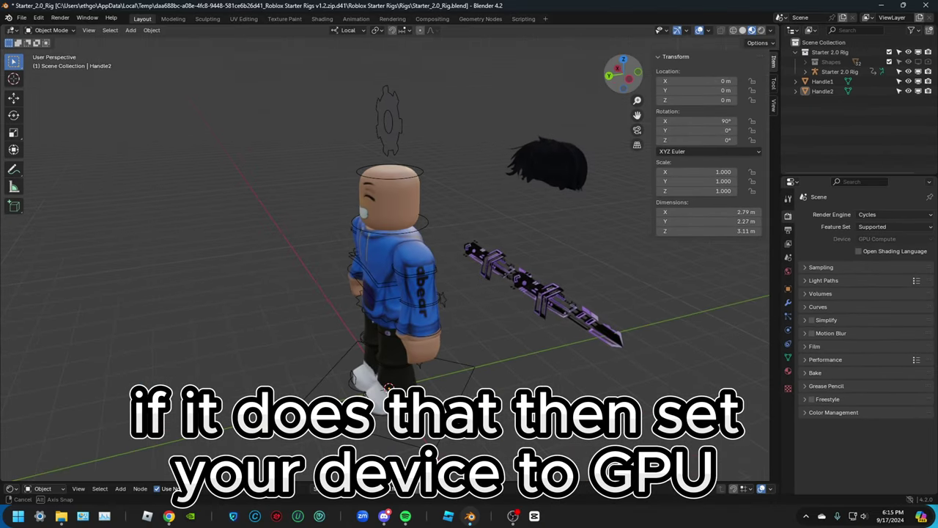
pyautogui.moveTo(465, 107); pyautogui.dragTo(610, 393)
pyautogui.click(549, 84)
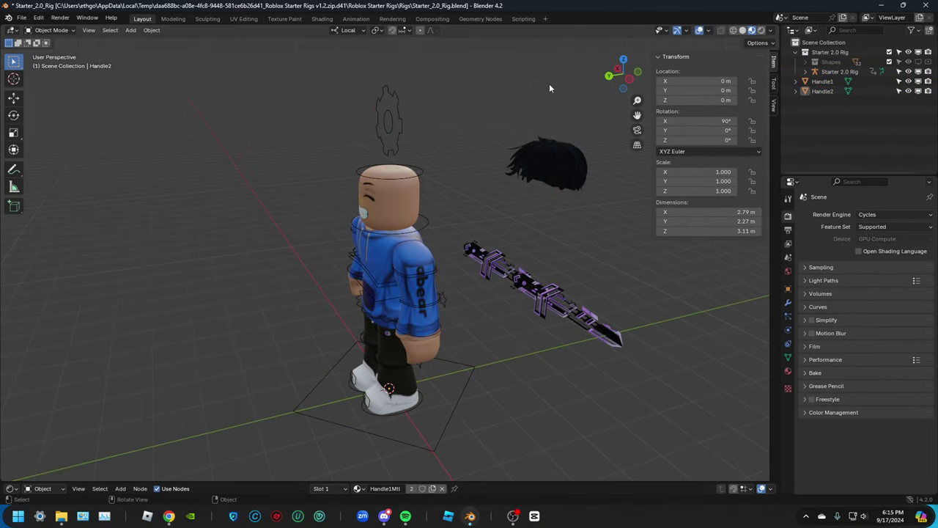
pyautogui.moveTo(500, 126); pyautogui.dragTo(619, 399)
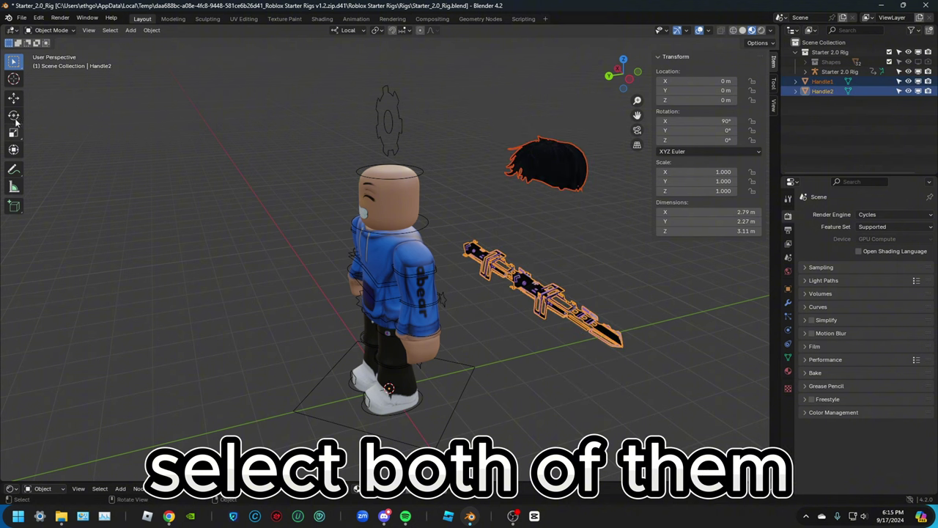
pyautogui.moveTo(421, 380); pyautogui.dragTo(239, 398)
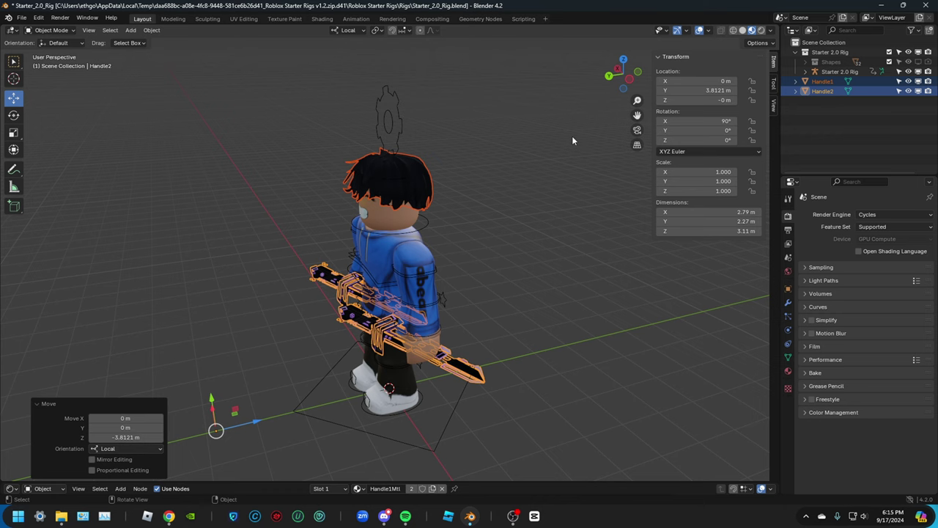
# Deselect the hair and swords and examine their placement on the character from several sides and the front.
pyautogui.moveTo(620, 79); pyautogui.dragTo(493, 223)
pyautogui.moveTo(651, 81); pyautogui.dragTo(560, 101)
pyautogui.click(598, 91)
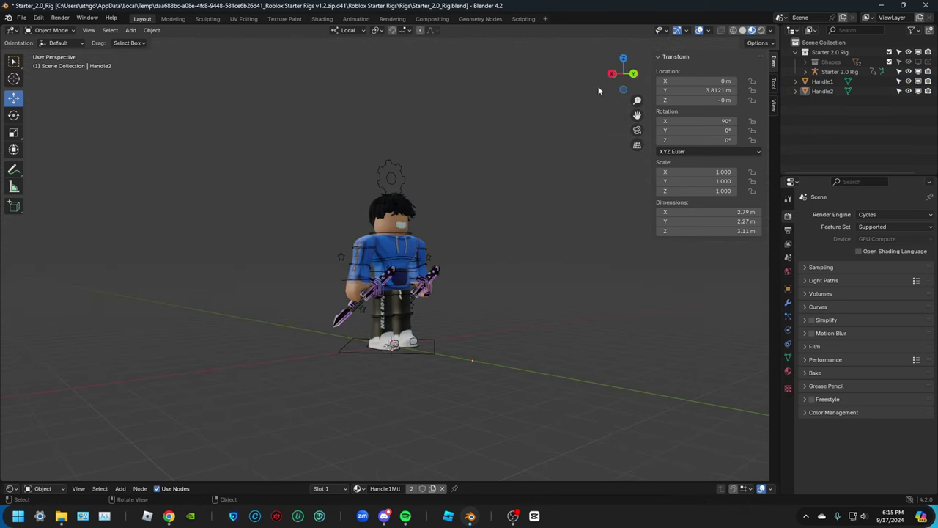
pyautogui.moveTo(624, 77); pyautogui.dragTo(546, 99)
pyautogui.scroll(4, 546, 158)
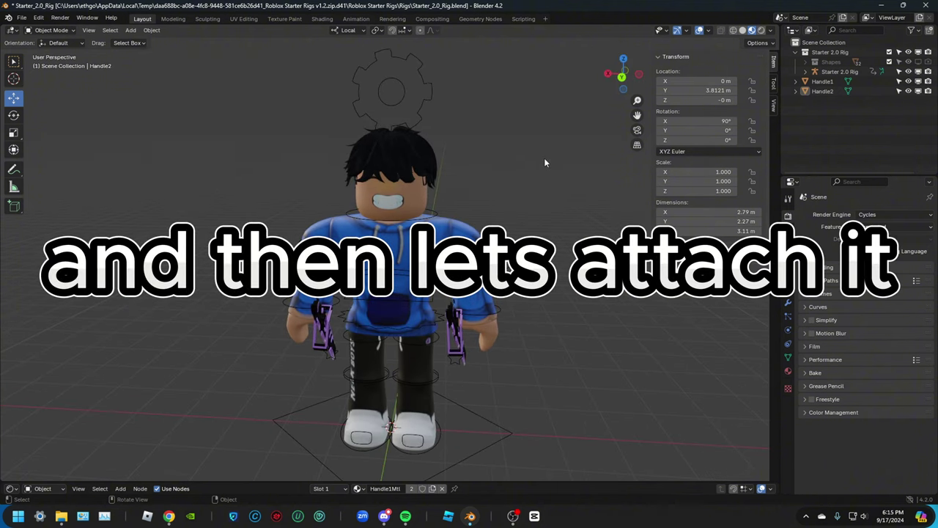
# Select the Starter 2.0 Rig by its gear control above the head and switch it to Pose Mode.
pyautogui.moveTo(613, 88)
pyautogui.mouseDown()
pyautogui.moveTo(643, 75)
pyautogui.moveTo(625, 76)
pyautogui.mouseUp()
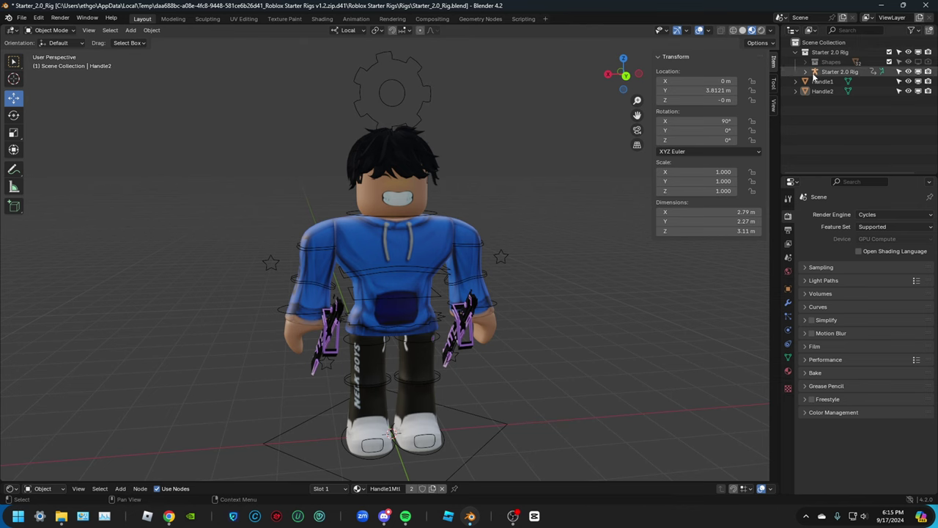
pyautogui.scroll(1, 388, 77)
pyautogui.click(386, 74)
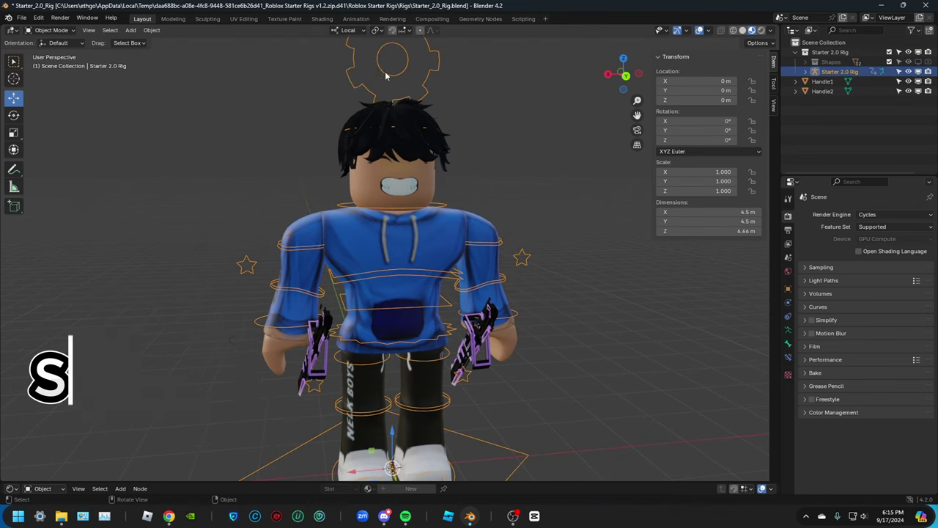
pyautogui.click(49, 63)
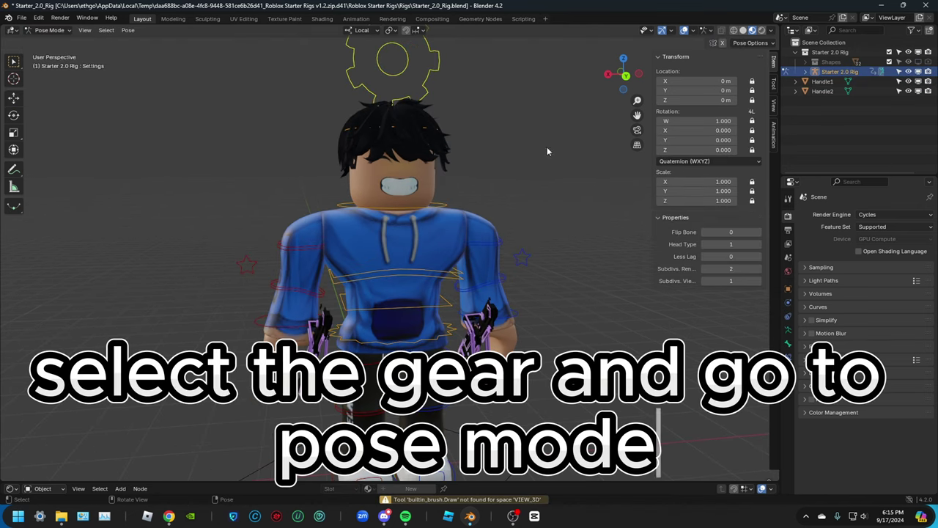
# Select the hair together with the rig's head bone at the neck and parent the hair to it as Bone.
pyautogui.moveTo(624, 79); pyautogui.dragTo(646, 79)
pyautogui.click(406, 128)
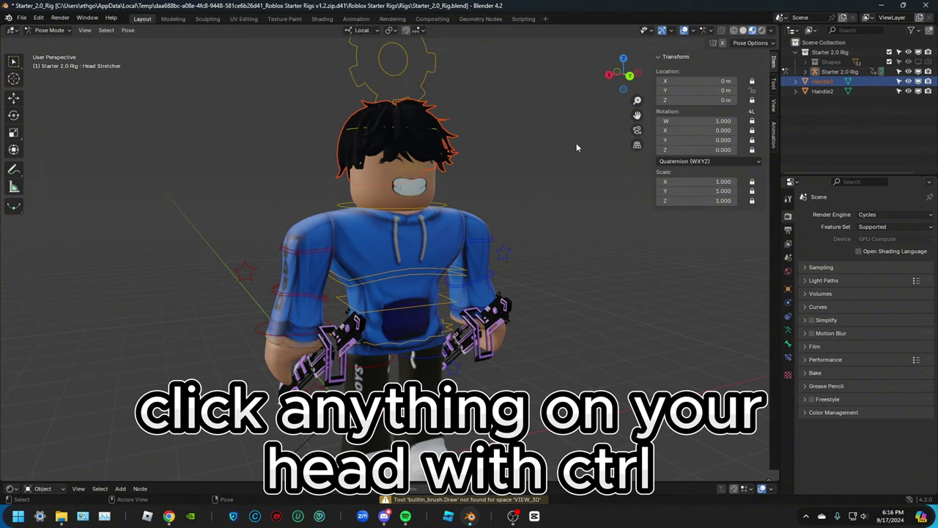
pyautogui.scroll(6, 485, 176)
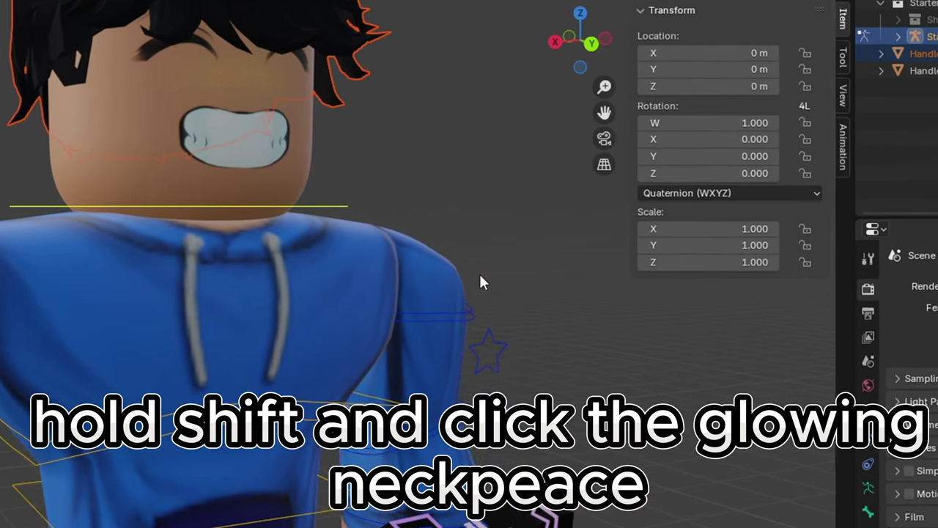
pyautogui.hotkey('ctrl', 'p')
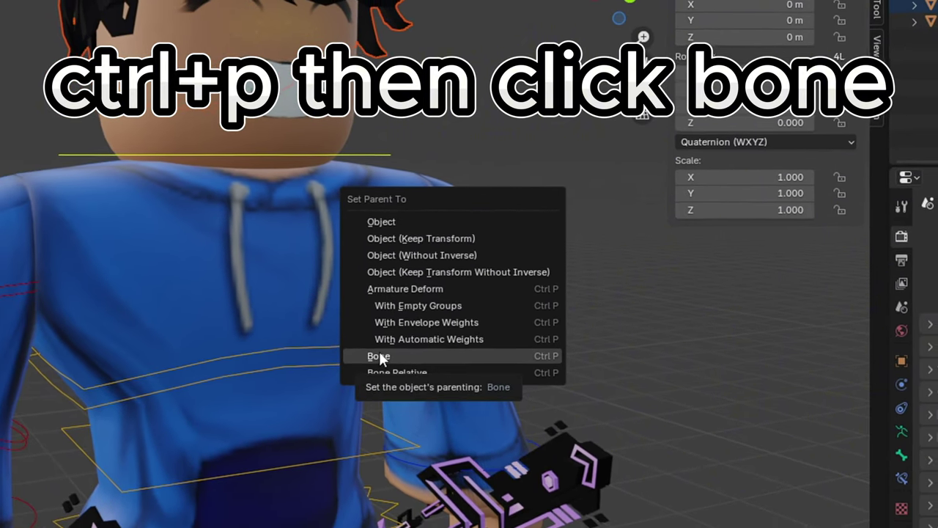
pyautogui.click(379, 357)
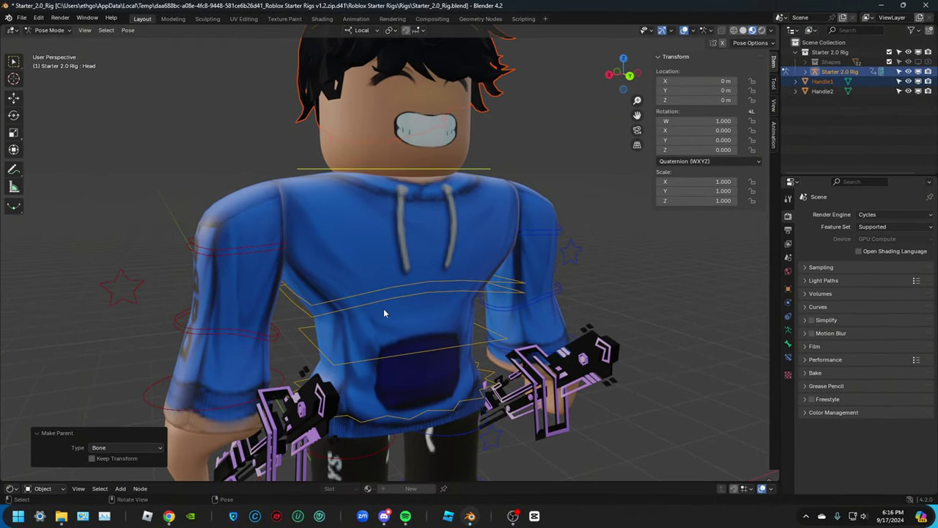
# Select the swords together with the upper torso bone and parent the swords to it as Bone.
pyautogui.moveTo(630, 77); pyautogui.dragTo(618, 105)
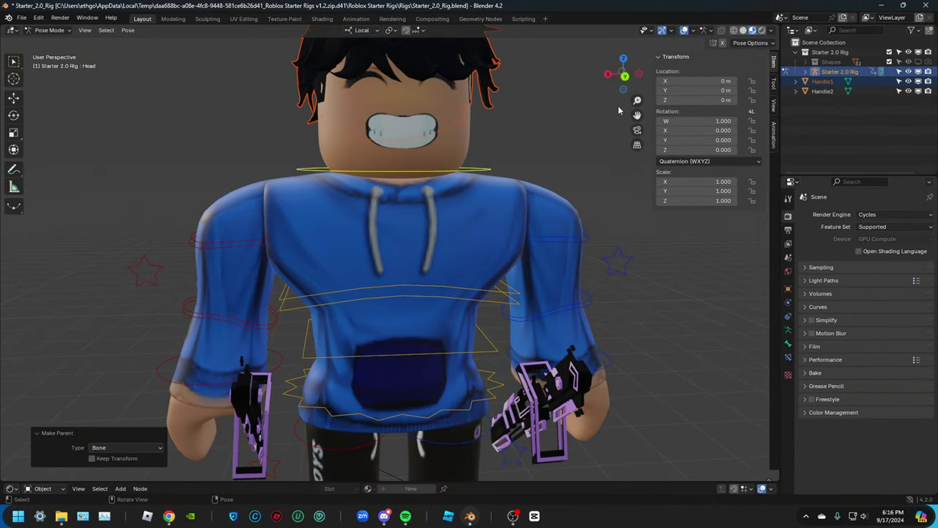
pyautogui.scroll(-2, 595, 119)
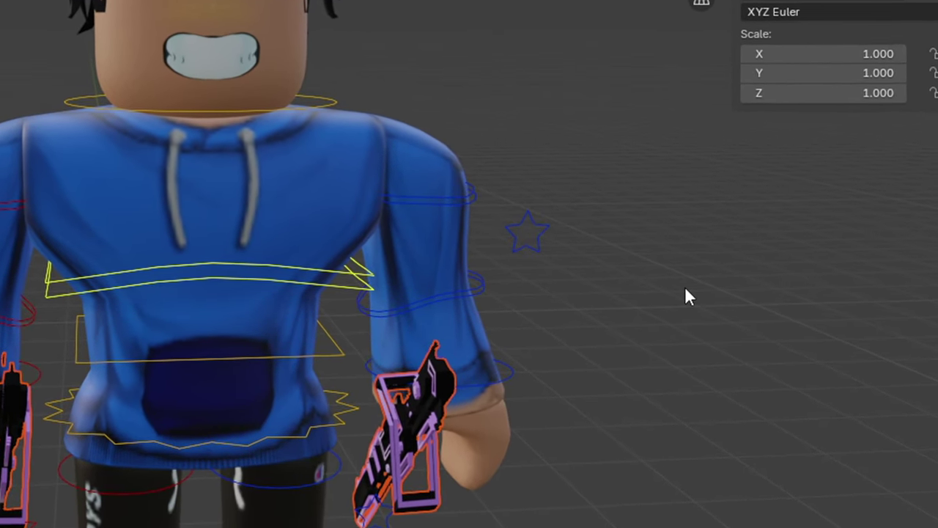
pyautogui.hotkey('ctrl', 'p')
pyautogui.click(692, 288)
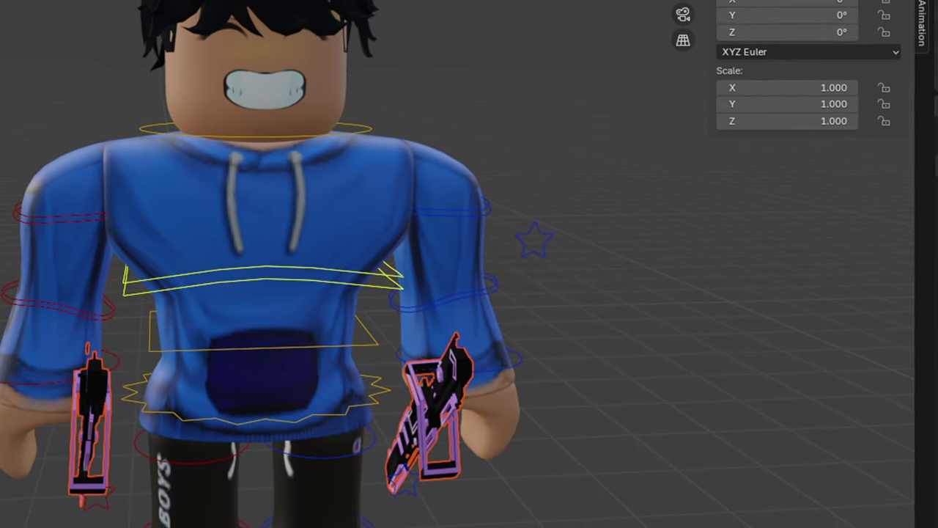
pyautogui.moveTo(692, 285); pyautogui.dragTo(736, 288, button='middle')
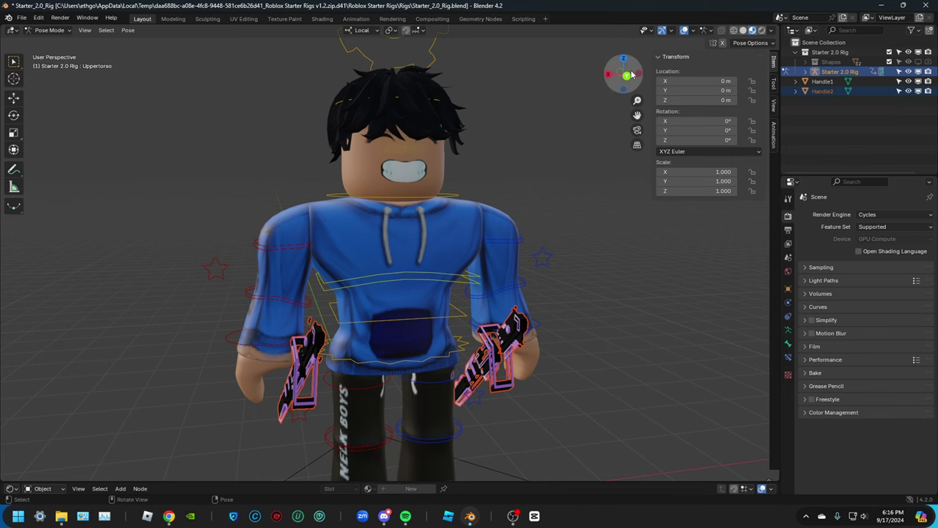
pyautogui.moveTo(632, 74); pyautogui.dragTo(682, 115)
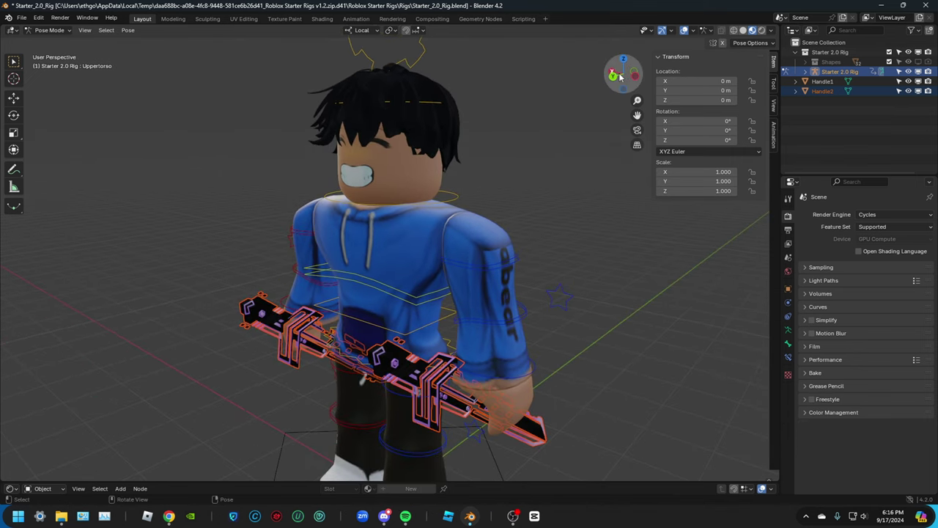
pyautogui.moveTo(620, 76); pyautogui.dragTo(598, 70)
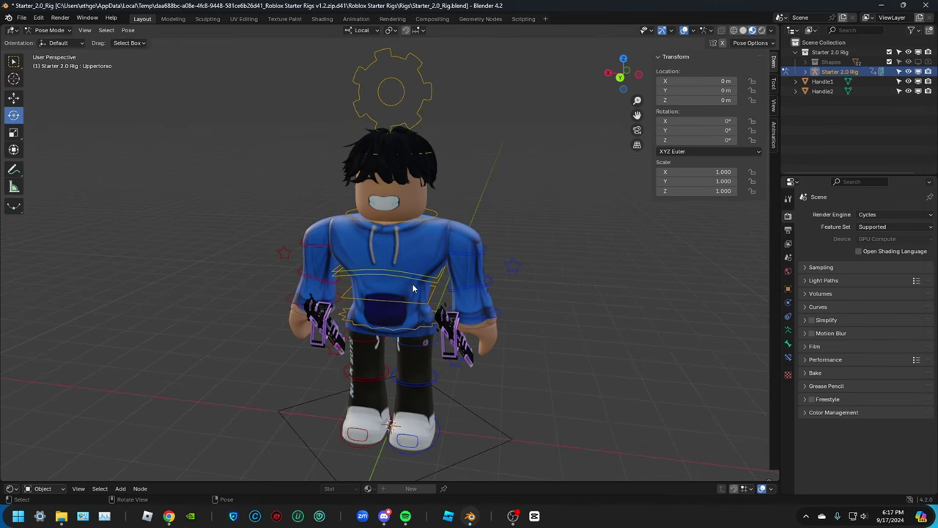
# Try rotating the torso bone, and undo the rotation.
pyautogui.click(415, 292)
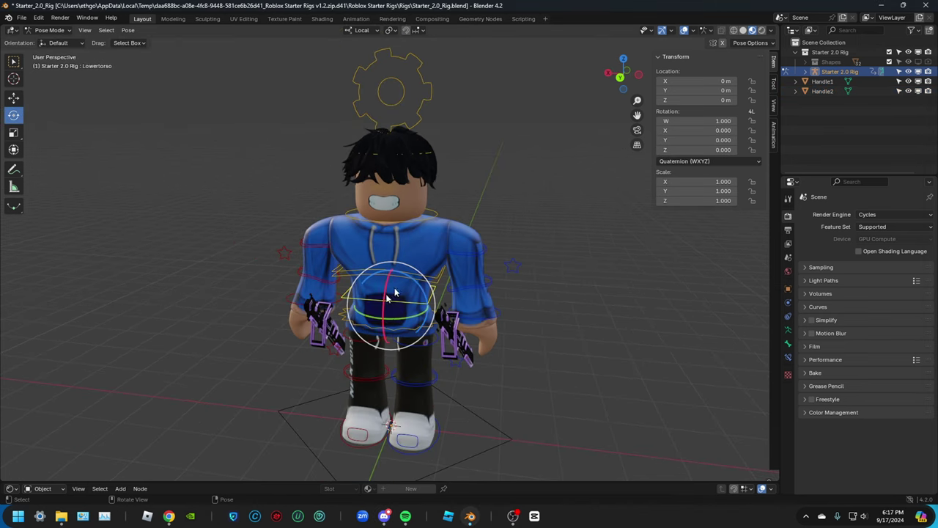
pyautogui.click(436, 278)
pyautogui.moveTo(393, 284); pyautogui.dragTo(444, 191)
pyautogui.hotkey('ctrl', 'z')
# Select the left upper arm bone and rotate it about its local X axis to raise the arm.
pyautogui.click(478, 258)
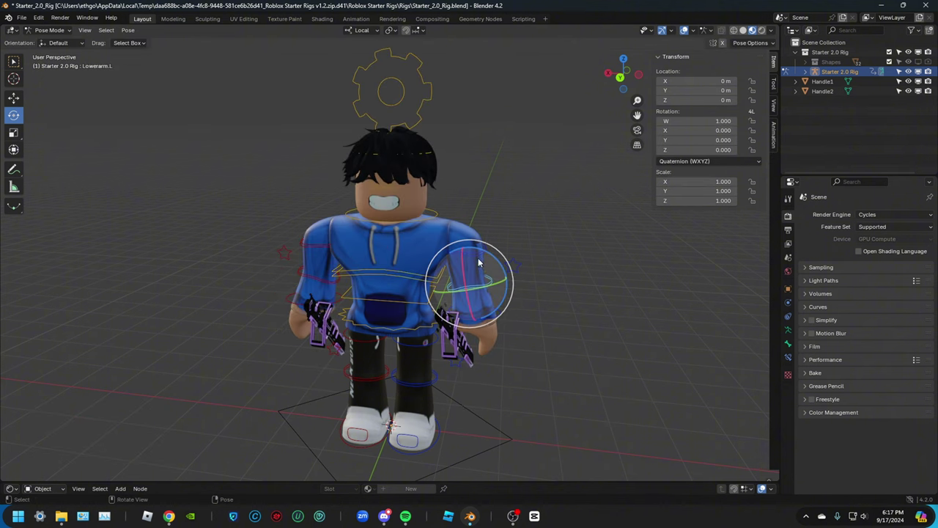
pyautogui.click(447, 221)
pyautogui.moveTo(605, 76); pyautogui.dragTo(395, 180)
pyautogui.press('r')
pyautogui.press('x')
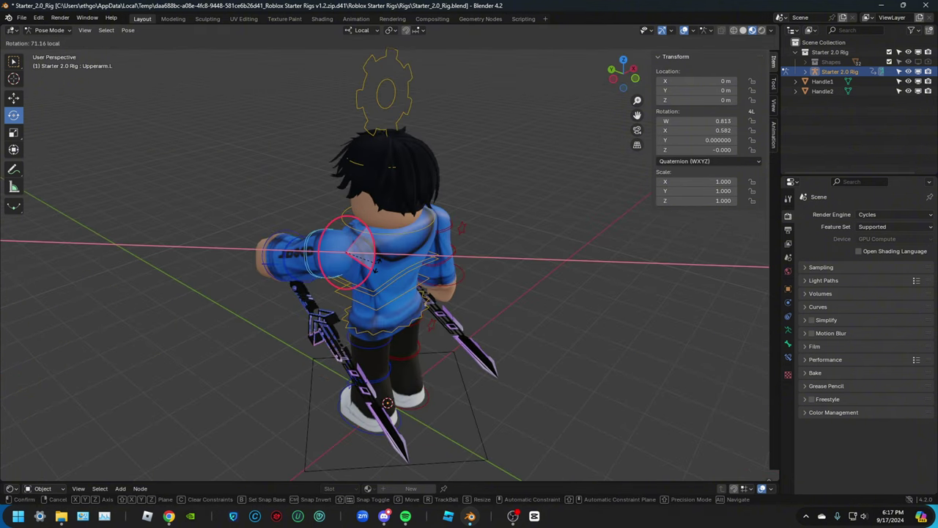
pyautogui.moveTo(335, 269); pyautogui.dragTo(332, 265)
# Undo a free trackball rotation of the left upper arm and rotate the arm up beside the head instead.
pyautogui.moveTo(608, 80); pyautogui.dragTo(756, 64)
pyautogui.moveTo(459, 208); pyautogui.dragTo(534, 166)
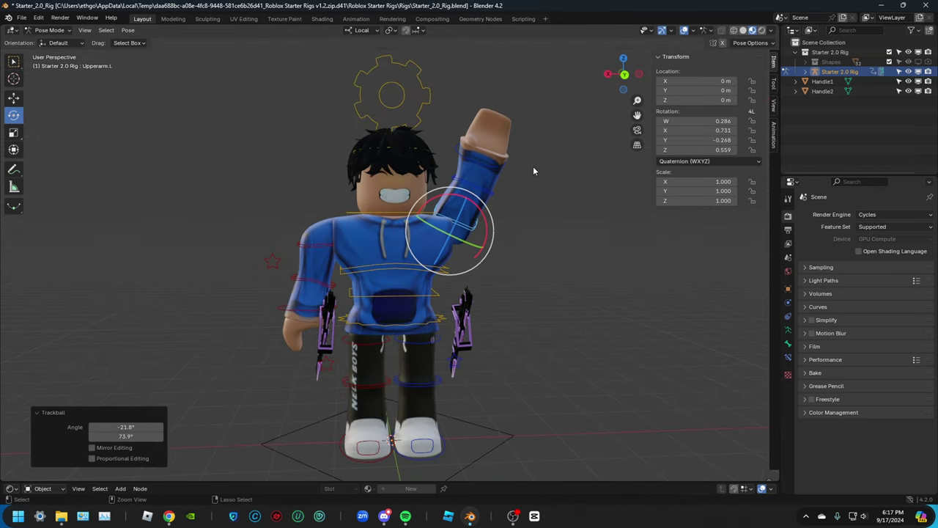
pyautogui.hotkey('ctrl', 'z')
pyautogui.moveTo(460, 203); pyautogui.dragTo(479, 216)
pyautogui.moveTo(465, 247); pyautogui.dragTo(456, 254)
# Select the left lower arm bone and bend it about its local Z axis.
pyautogui.click(495, 194)
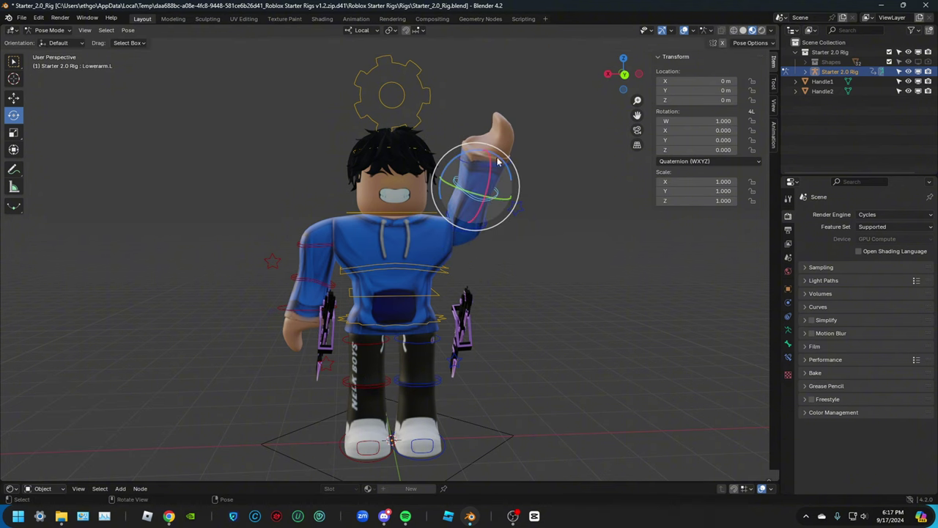
pyautogui.moveTo(499, 161); pyautogui.dragTo(473, 163)
pyautogui.click(477, 159)
# Rotate the left hand bone about -61° around its local Z axis, bending it toward the head.
pyautogui.click(512, 134)
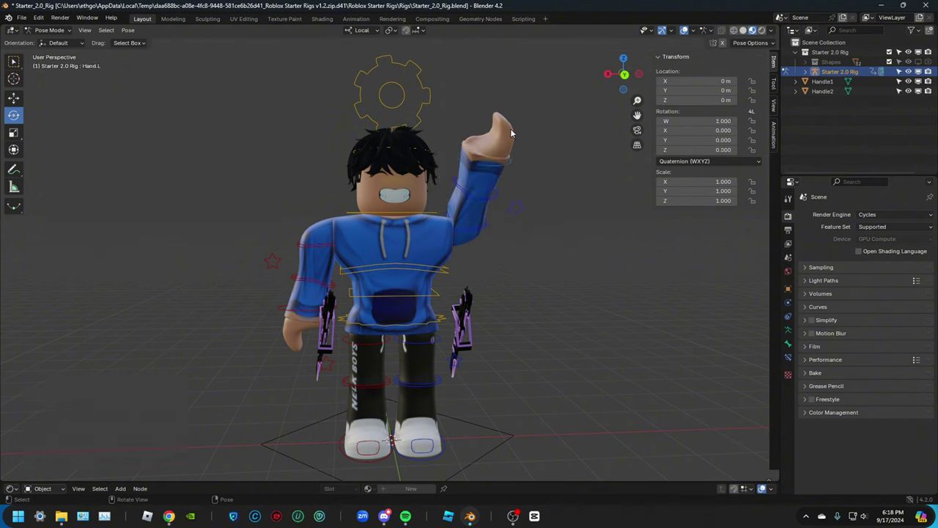
pyautogui.press('r')
pyautogui.press('z')
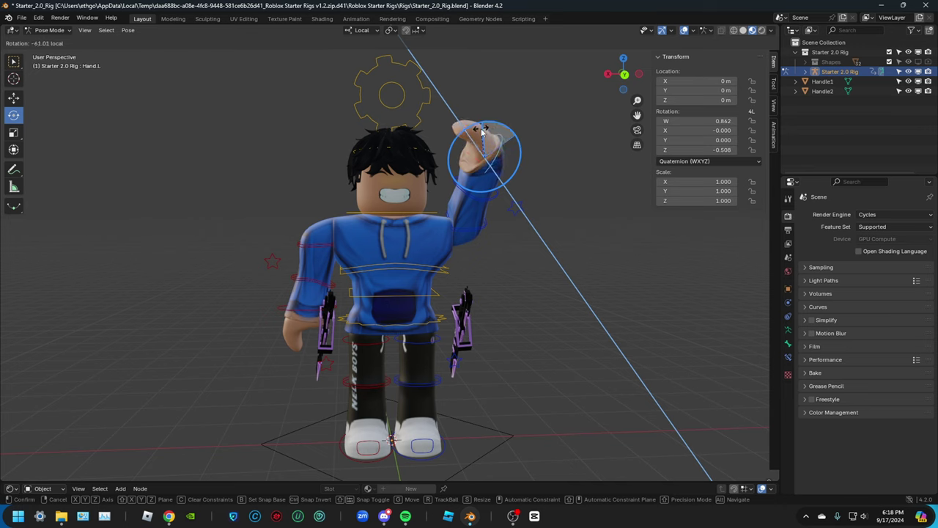
pyautogui.click(475, 244)
# Bend the left lower arm further about its local Z axis and shift the left upper arm slightly along its local X axis.
pyautogui.click(476, 188)
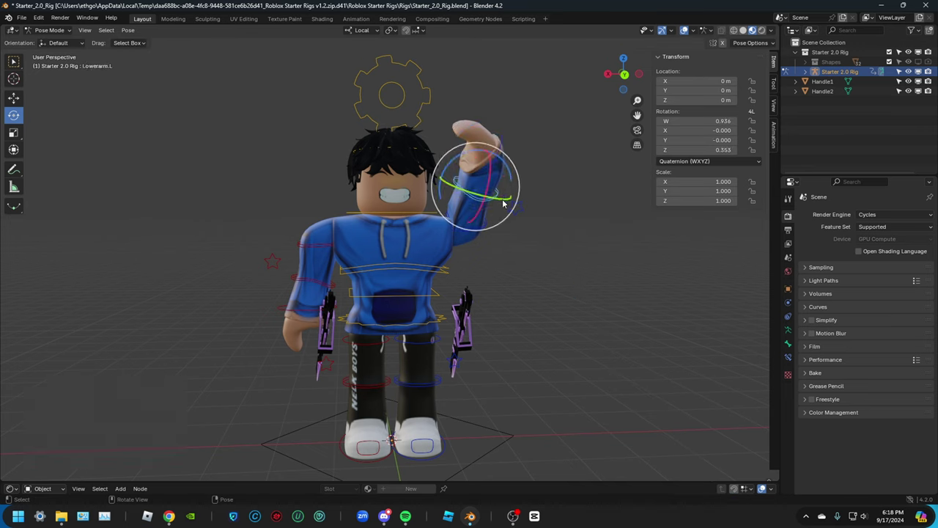
pyautogui.moveTo(507, 172); pyautogui.dragTo(525, 191)
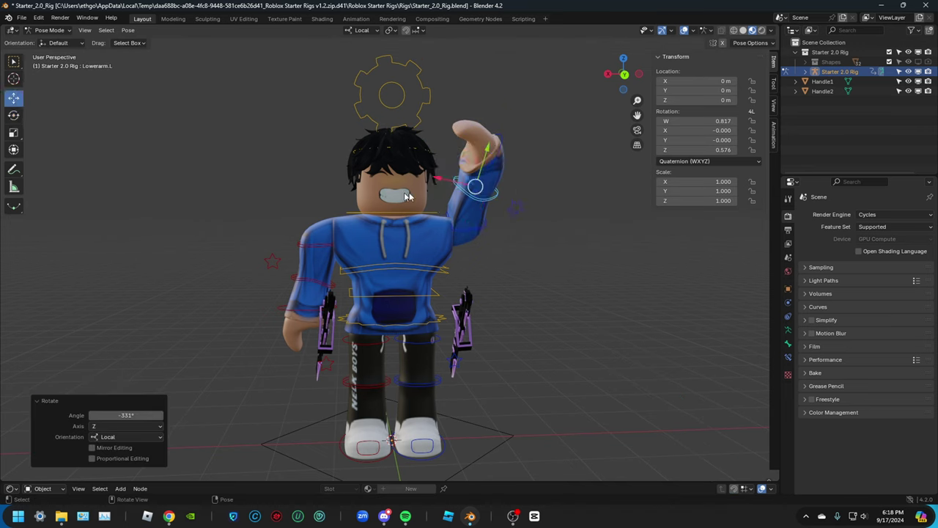
pyautogui.moveTo(442, 185); pyautogui.dragTo(442, 185)
pyautogui.click(472, 231)
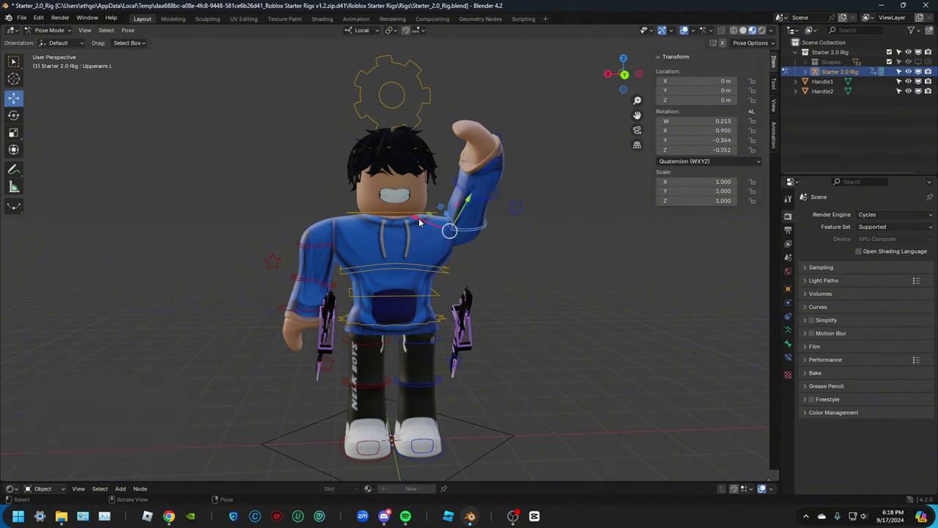
pyautogui.moveTo(419, 219); pyautogui.dragTo(456, 220)
# Rotate the left hand bone until the hand stands upright with its broad side facing the front in a wave.
pyautogui.click(535, 147)
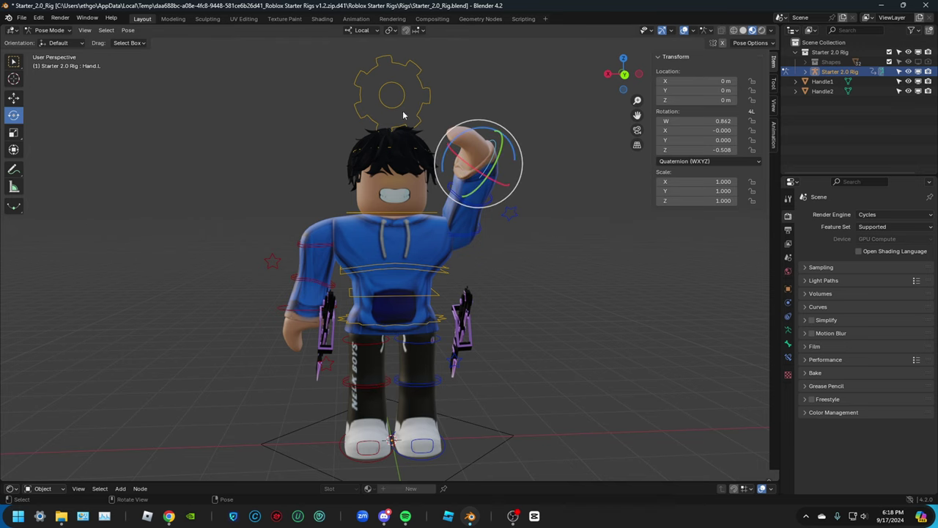
pyautogui.moveTo(490, 169); pyautogui.dragTo(511, 126)
pyautogui.moveTo(458, 143); pyautogui.dragTo(487, 139)
pyautogui.moveTo(487, 147); pyautogui.dragTo(505, 150)
pyautogui.click(582, 192)
pyautogui.moveTo(629, 73); pyautogui.dragTo(623, 271)
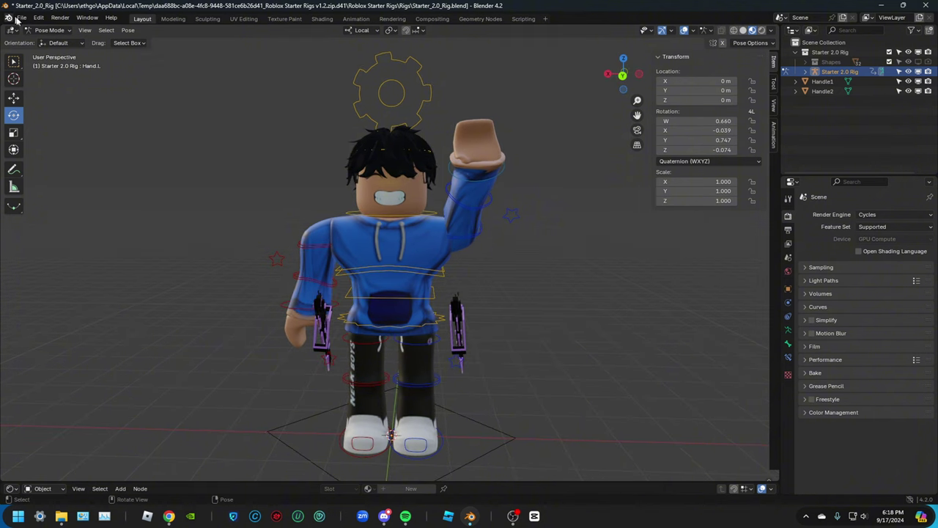
# Return the rig to Object Mode and add an area light to the scene.
pyautogui.click(51, 41)
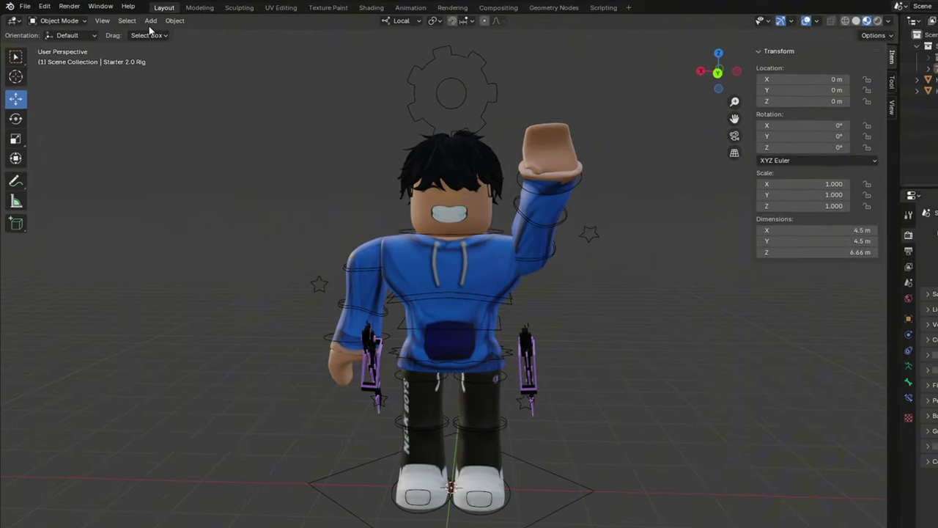
pyautogui.click(150, 22)
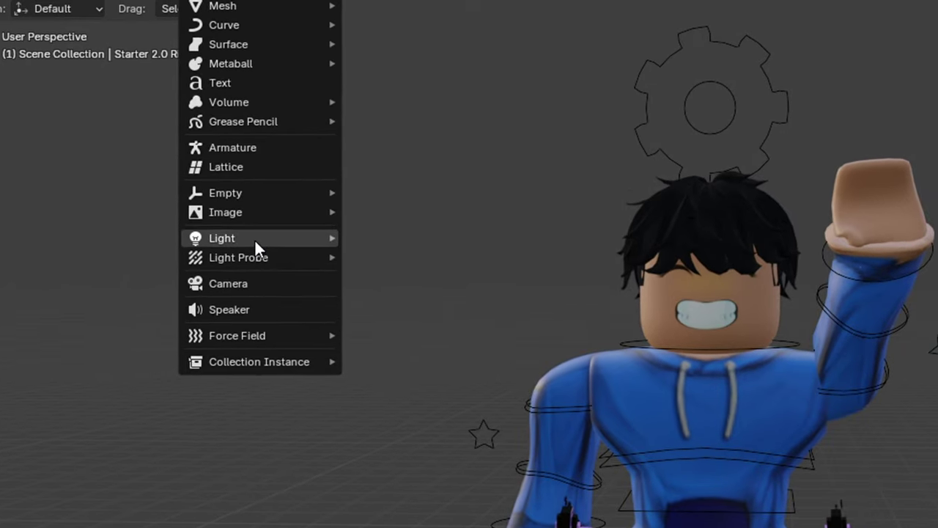
pyautogui.moveTo(184, 169)
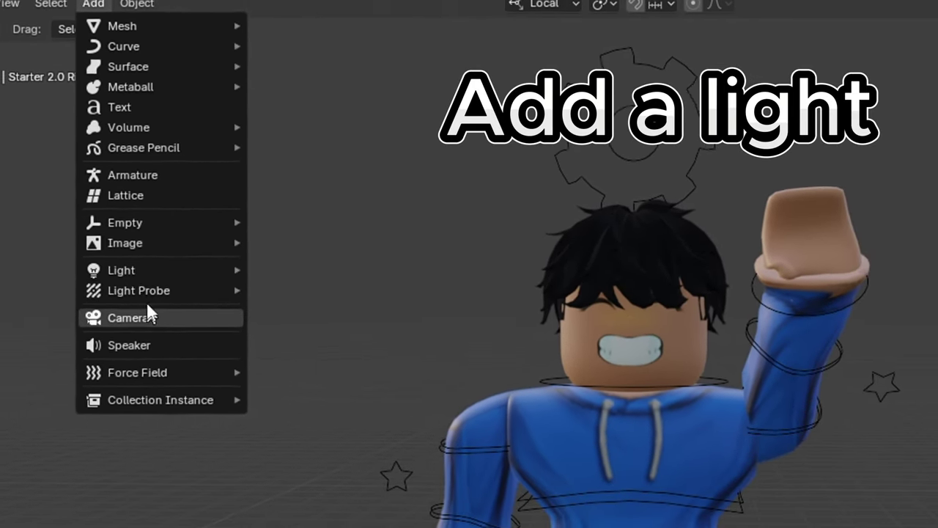
pyautogui.click(276, 300)
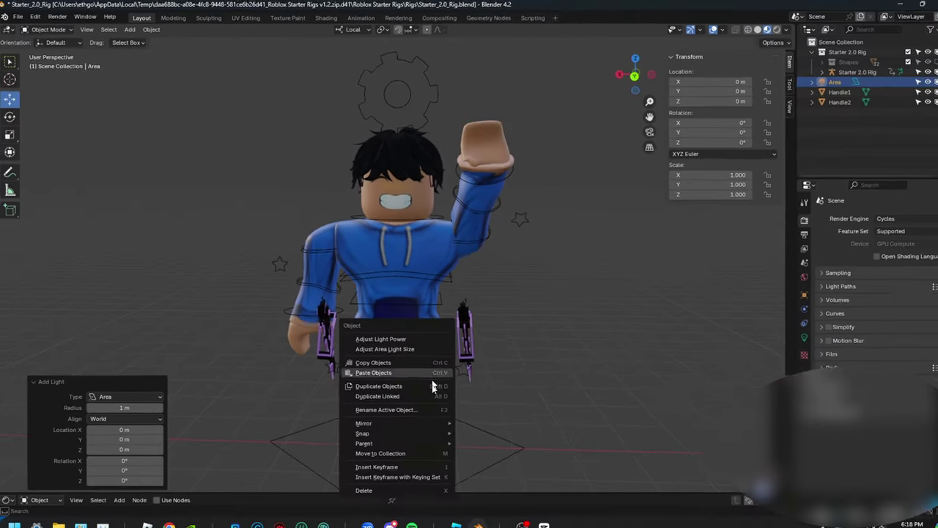
# Move the area light about 5.69 m up along Z, above the character's head.
pyautogui.moveTo(634, 90); pyautogui.dragTo(502, 220)
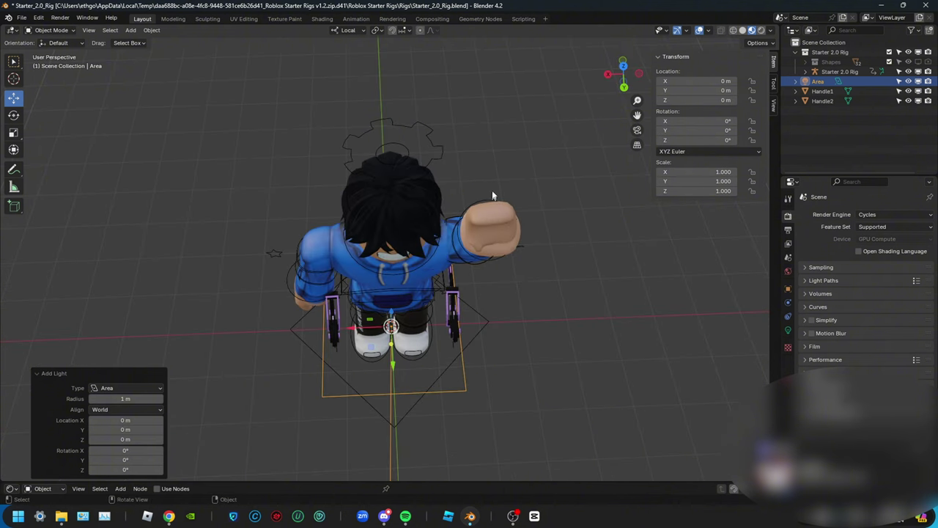
pyautogui.moveTo(610, 65); pyautogui.dragTo(692, 6)
pyautogui.moveTo(393, 377); pyautogui.dragTo(497, 82)
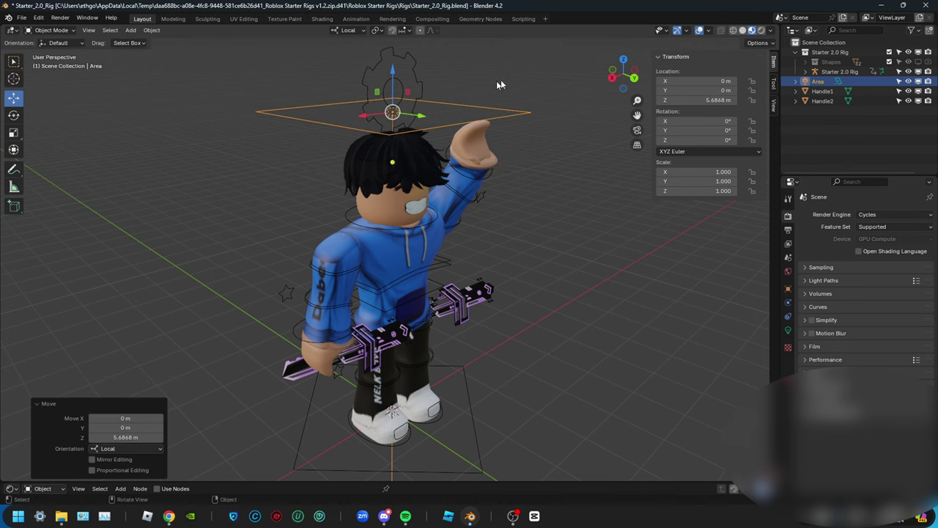
# Resize the area light to about 5.04 m and raise it another 0.33 m along Z.
pyautogui.moveTo(623, 73); pyautogui.dragTo(211, 266)
pyautogui.moveTo(418, 235); pyautogui.dragTo(429, 341)
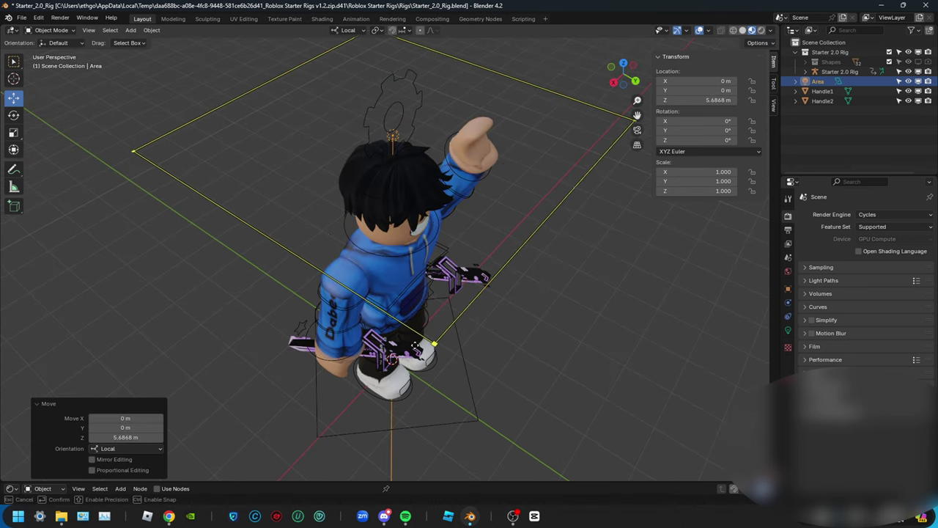
pyautogui.moveTo(623, 73); pyautogui.dragTo(599, 90)
pyautogui.scroll(-2, 541, 318)
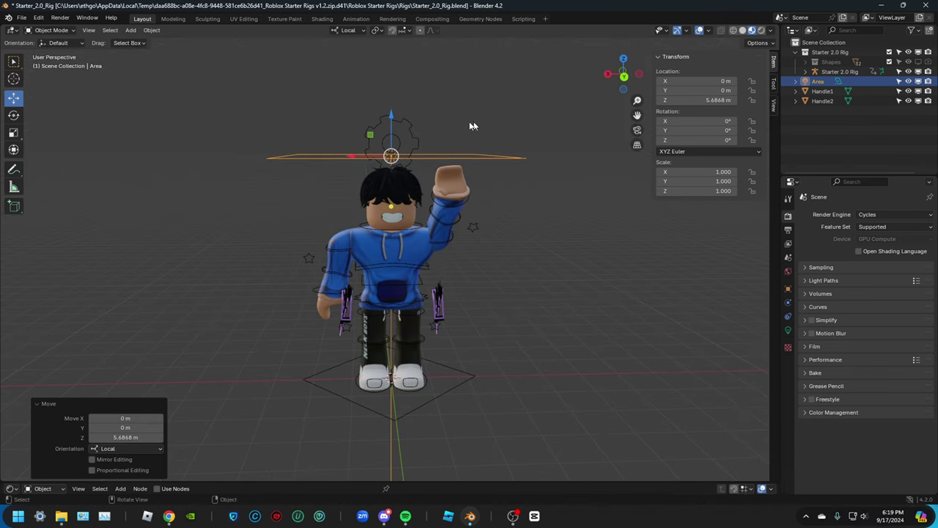
pyautogui.moveTo(392, 119); pyautogui.dragTo(393, 104)
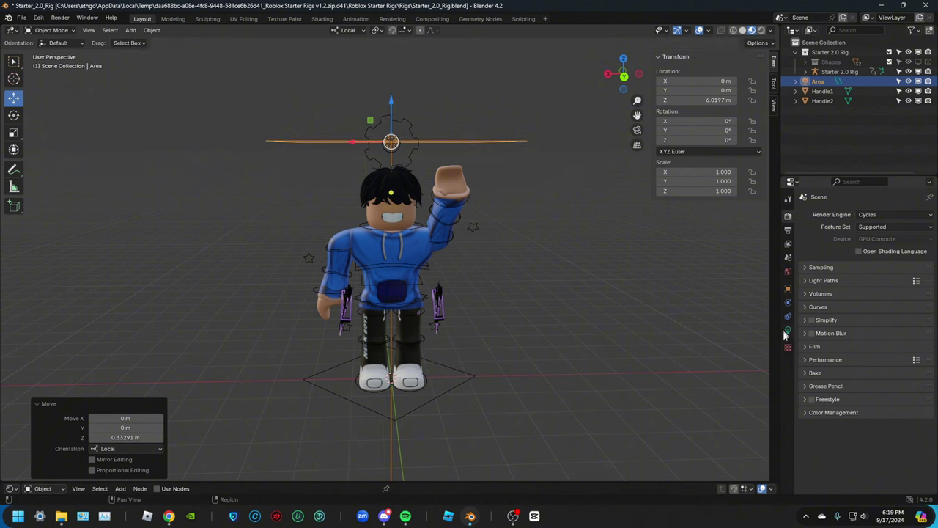
# Change the area light's shape to Ellipse in its light settings.
pyautogui.click(787, 331)
pyautogui.click(886, 296)
pyautogui.click(879, 340)
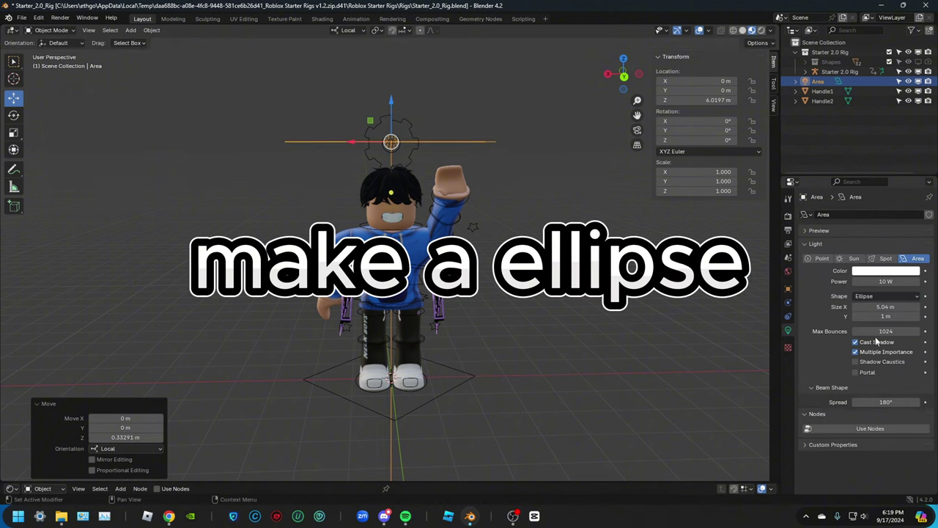
# Set the area light's Y size to 5.23 m and its power to 100 W.
pyautogui.moveTo(623, 74); pyautogui.dragTo(527, 258)
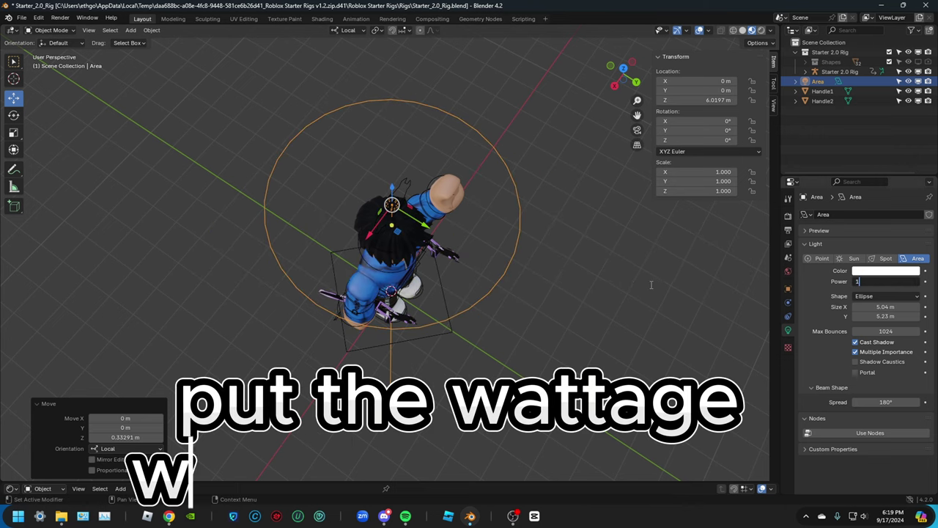
pyautogui.press('BackSpace')
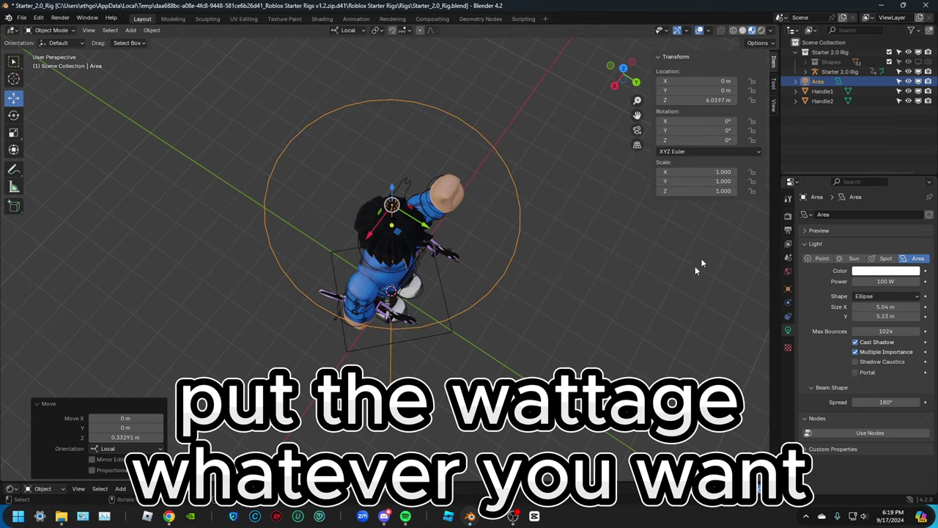
pyautogui.moveTo(623, 74); pyautogui.dragTo(614, 51)
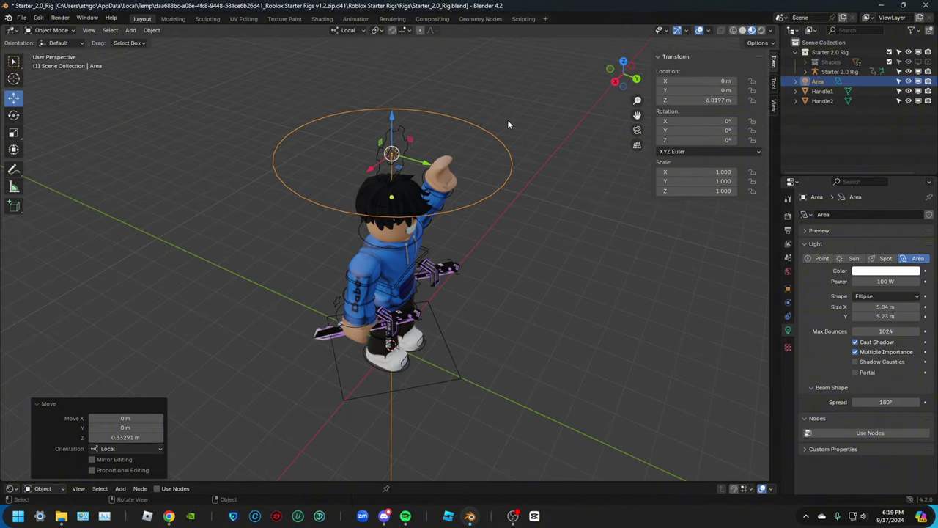
pyautogui.press('g')
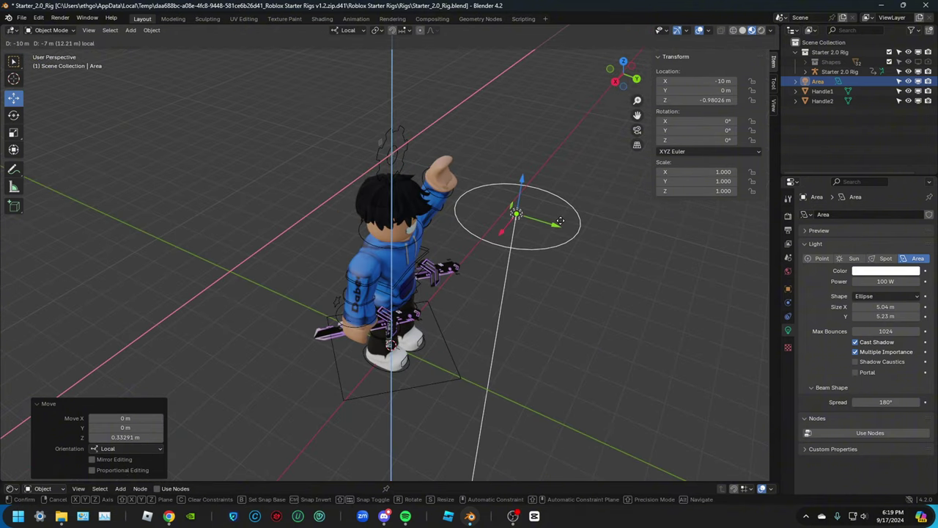
pyautogui.click(432, 180)
pyautogui.hotkey('ctrl', 'z')
pyautogui.moveTo(635, 79); pyautogui.dragTo(625, 65)
pyautogui.hotkey('shift', 'd')
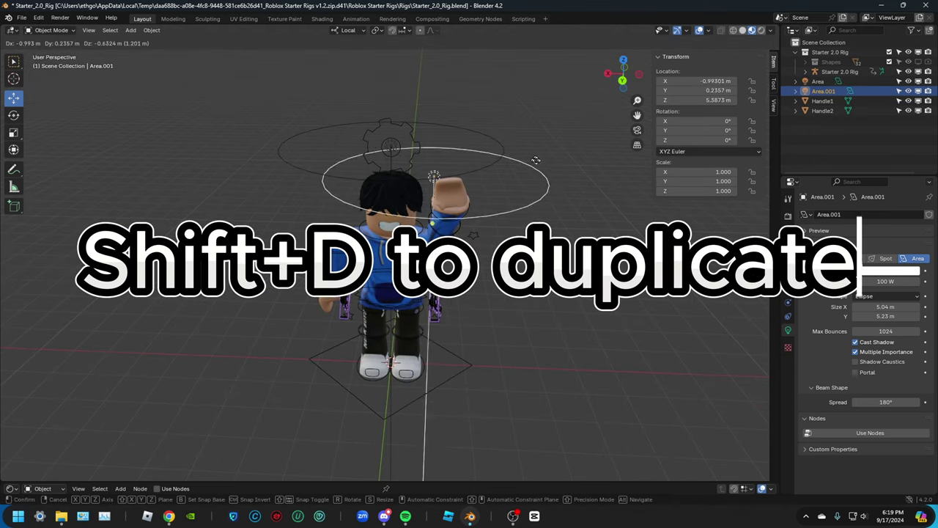
pyautogui.click(550, 292)
pyautogui.hotkey('ctrl', 'z')
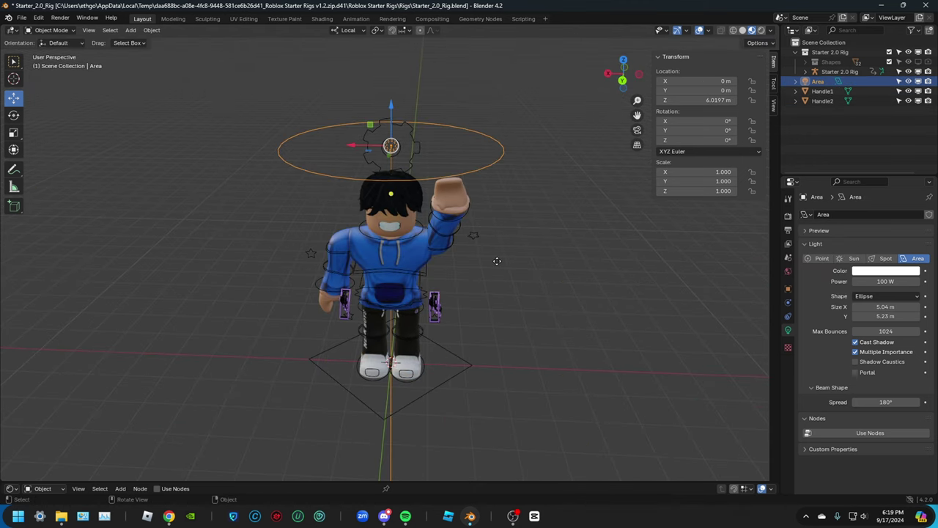
# Duplicate the overhead area light and move the copy about 5.16 m along negative X.
pyautogui.hotkey('shift', 'd')
pyautogui.press('Escape')
pyautogui.moveTo(359, 148); pyautogui.dragTo(592, 151)
pyautogui.moveTo(619, 101); pyautogui.dragTo(729, 110, button='middle')
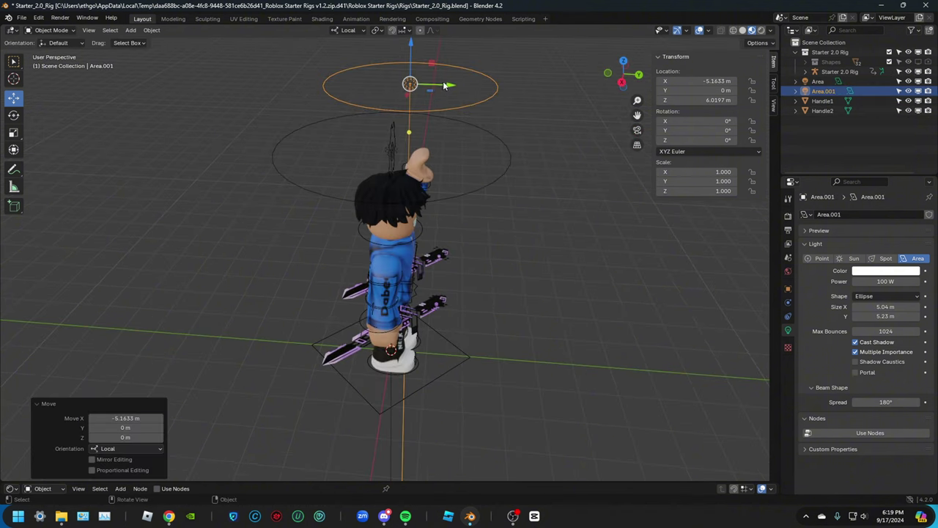
# Move the duplicated light in front of the character to about 4.55 m on Y and lower it to about 5.30 m on Z.
pyautogui.moveTo(443, 86); pyautogui.dragTo(580, 89)
pyautogui.moveTo(548, 54); pyautogui.dragTo(544, 77)
pyautogui.moveTo(568, 113); pyautogui.dragTo(580, 114)
pyautogui.moveTo(626, 75); pyautogui.dragTo(733, 79)
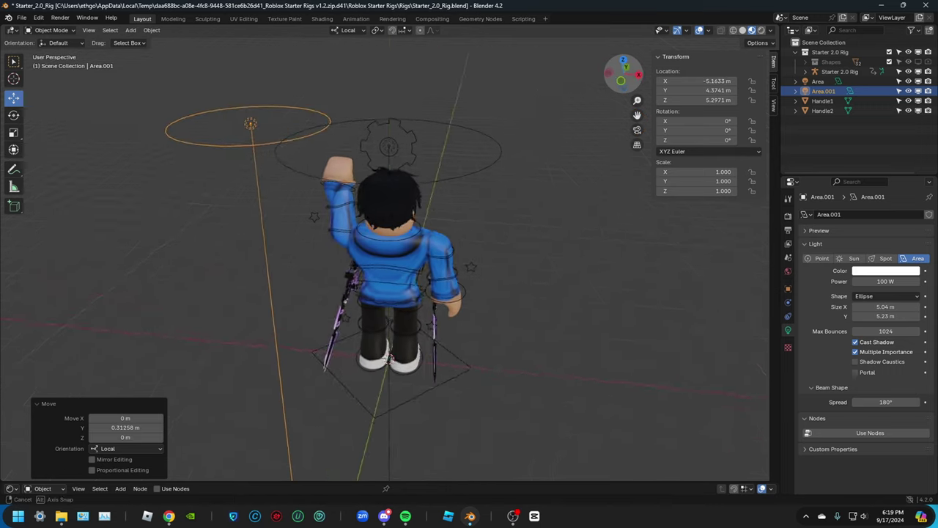
pyautogui.moveTo(586, 110); pyautogui.dragTo(590, 103)
# Duplicate the front light and move the copy about 10.25 m along X to the character's other side.
pyautogui.hotkey('shift', 'd')
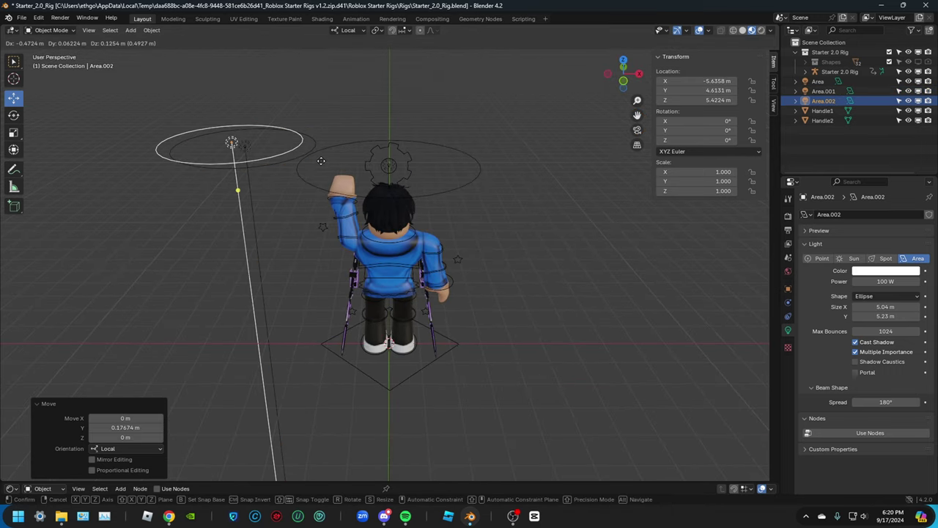
pyautogui.press('Escape')
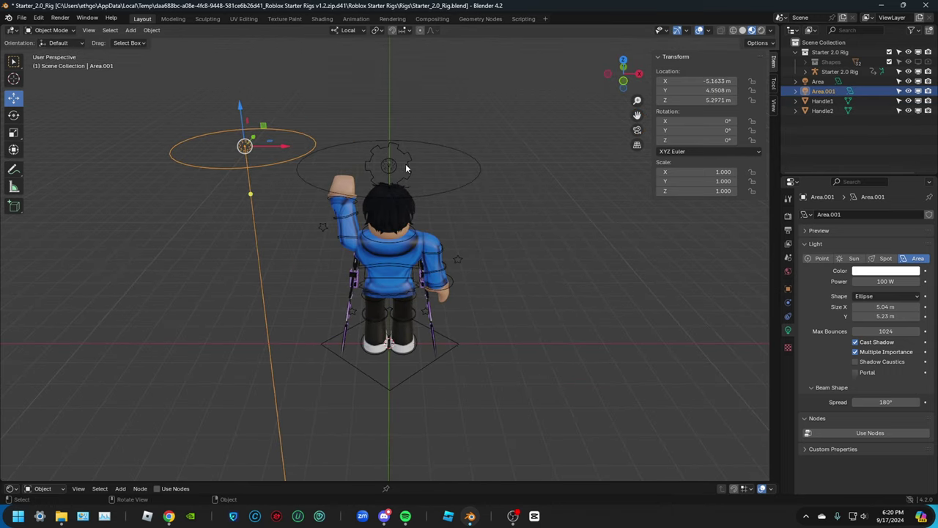
pyautogui.press('g')
pyautogui.rightClick(407, 161)
pyautogui.moveTo(276, 150); pyautogui.dragTo(561, 176)
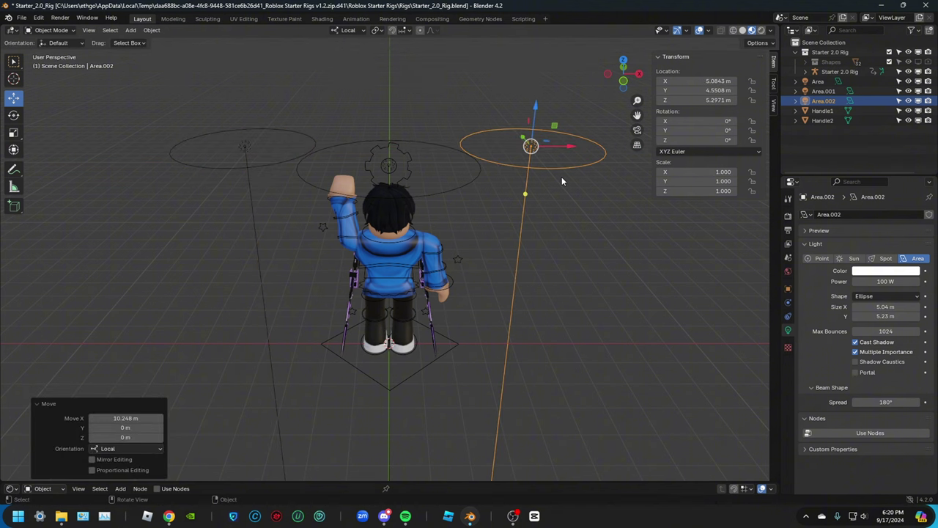
# Duplicate the second front light and move the copy along Y behind the character, to about -3.69 m.
pyautogui.hotkey('shift', 'd')
pyautogui.press('Escape')
pyautogui.hotkey('shift', 'd')
pyautogui.press('y')
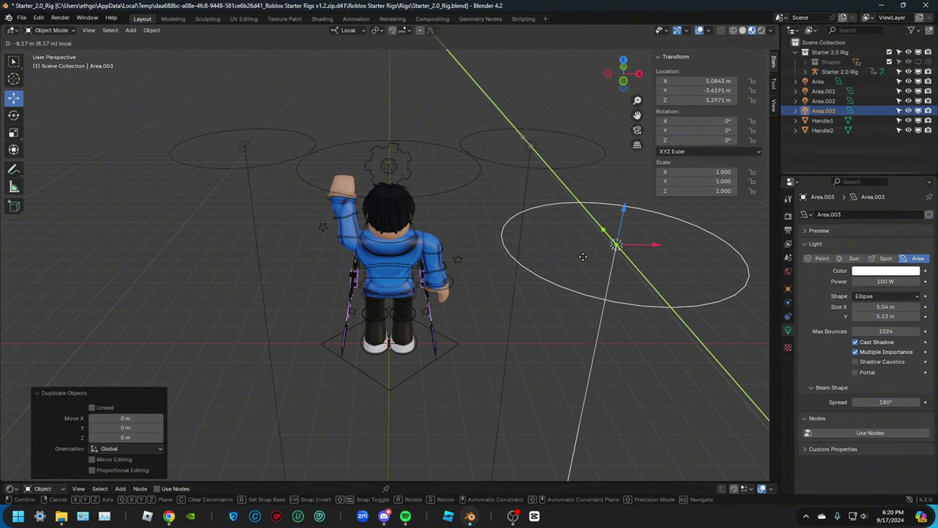
pyautogui.click(584, 257)
pyautogui.press('Escape')
# Duplicate the rear light along X to about -5.04 m, then make one more copy in the same place.
pyautogui.hotkey('shift', 'd')
pyautogui.press('x')
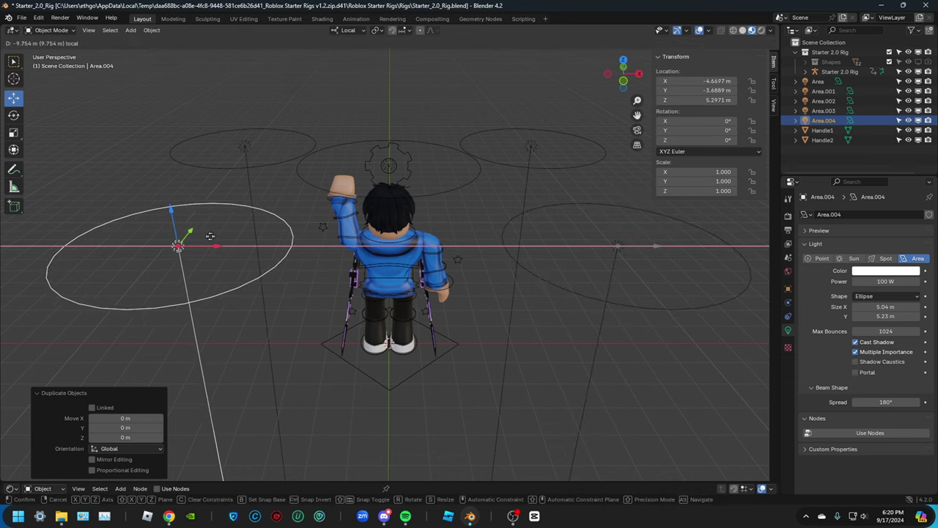
pyautogui.click(196, 247)
pyautogui.press('g')
pyautogui.press('Escape')
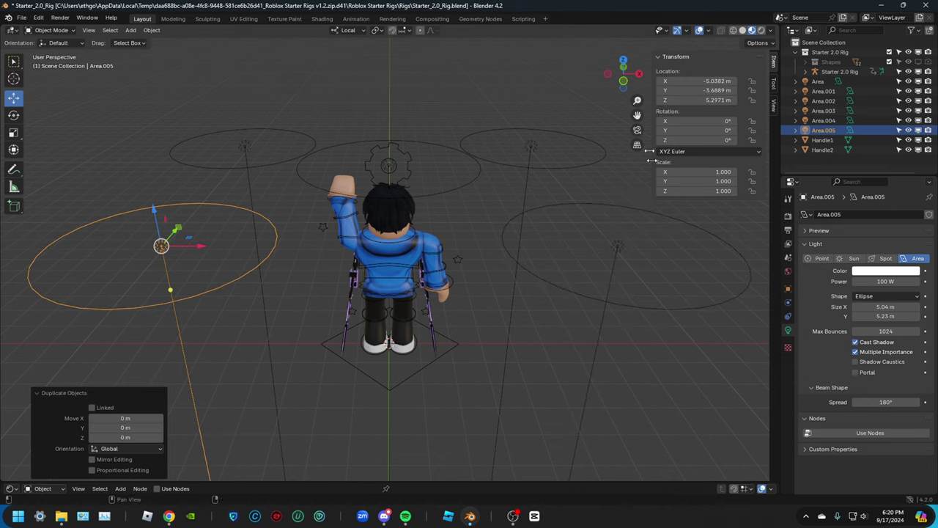
# Aim the front area light on the waving-arm side at the character.
pyautogui.moveTo(624, 74); pyautogui.dragTo(936, 38)
pyautogui.scroll(-2, 538, 320)
pyautogui.click(537, 317)
pyautogui.click(546, 209)
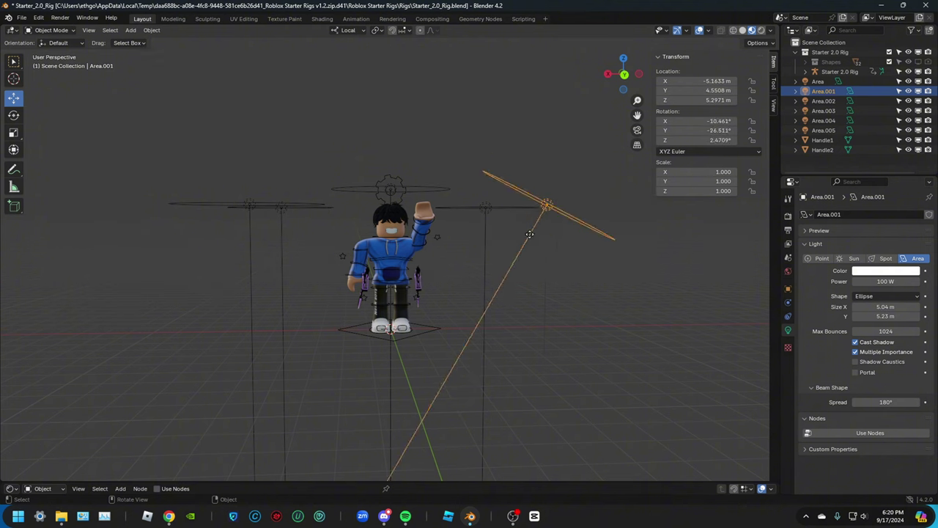
pyautogui.moveTo(533, 211); pyautogui.dragTo(527, 213)
# Aim the selected rear area light on the waving-arm side at the character, refining its direction from several angles.
pyautogui.moveTo(620, 76); pyautogui.dragTo(539, 113)
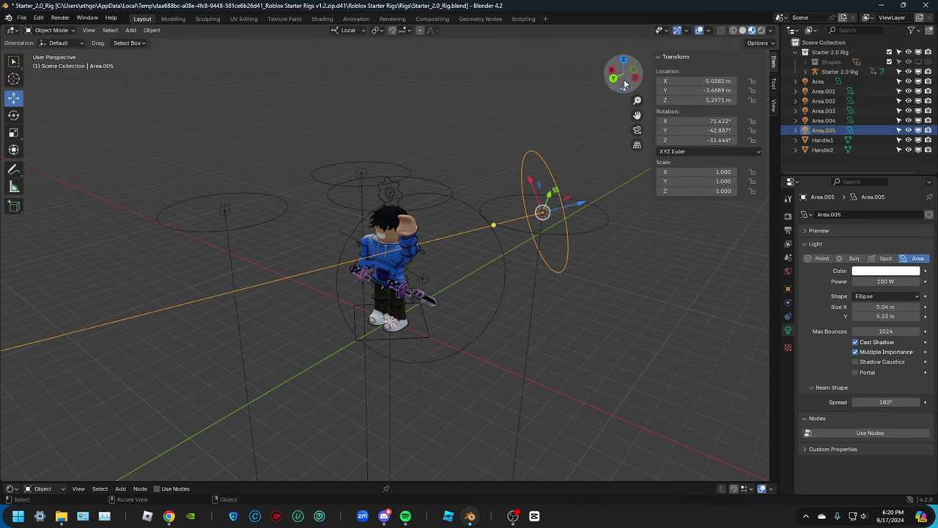
pyautogui.moveTo(611, 85); pyautogui.dragTo(588, 108)
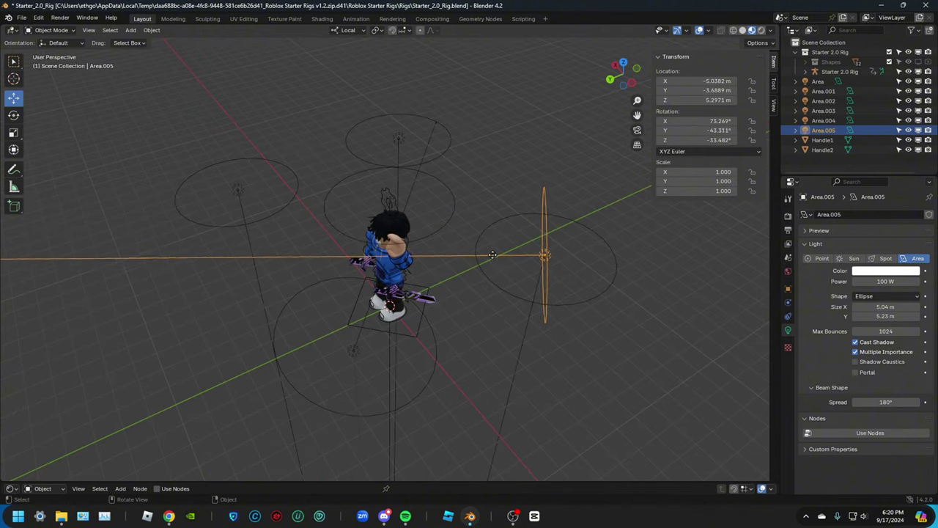
pyautogui.moveTo(629, 82)
pyautogui.mouseDown()
pyautogui.moveTo(623, 73)
pyautogui.moveTo(619, 84)
pyautogui.mouseUp()
pyautogui.moveTo(298, 253); pyautogui.dragTo(294, 250)
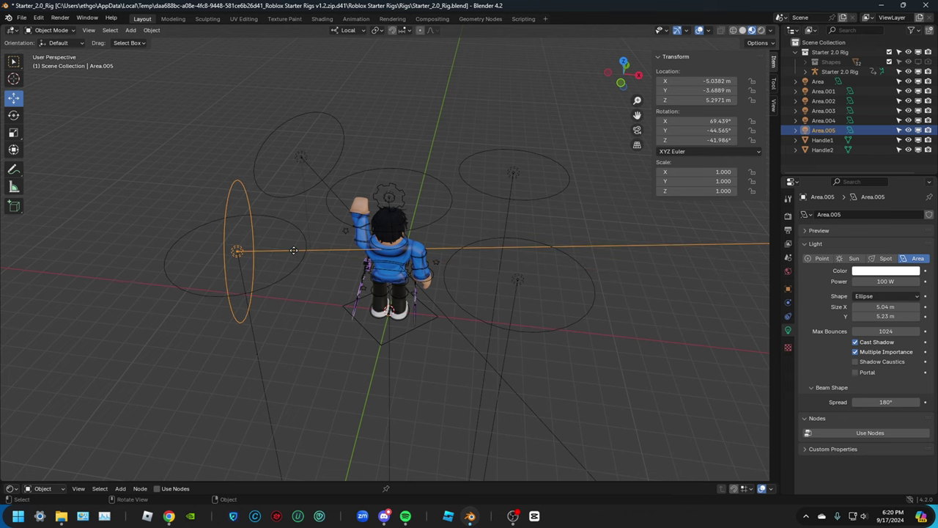
# Aim the rear area light on the lowered-arm side at the character.
pyautogui.moveTo(580, 251); pyautogui.dragTo(609, 228, button='middle')
pyautogui.click(543, 217)
pyautogui.moveTo(539, 259); pyautogui.dragTo(494, 228)
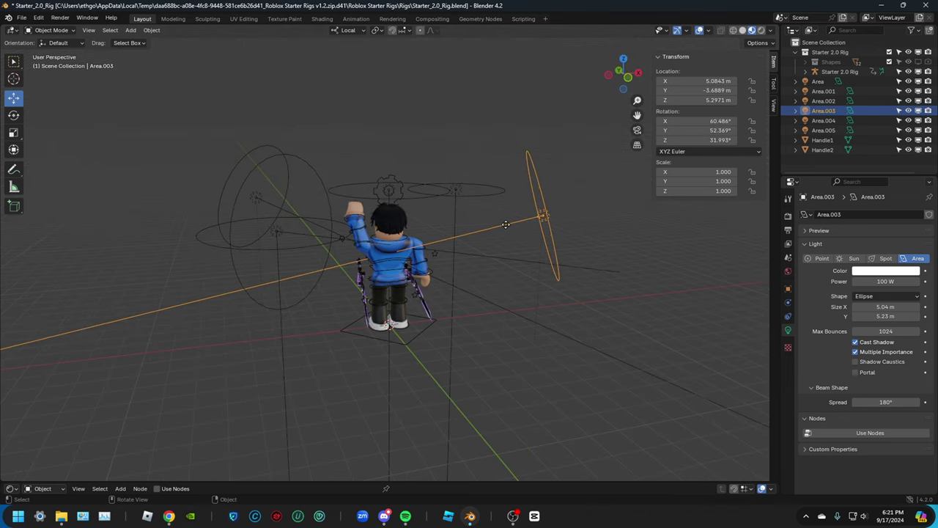
# Aim the remaining front area light, on the lowered-arm side, at the character and deselect it.
pyautogui.moveTo(632, 81); pyautogui.dragTo(445, 81)
pyautogui.click(439, 300)
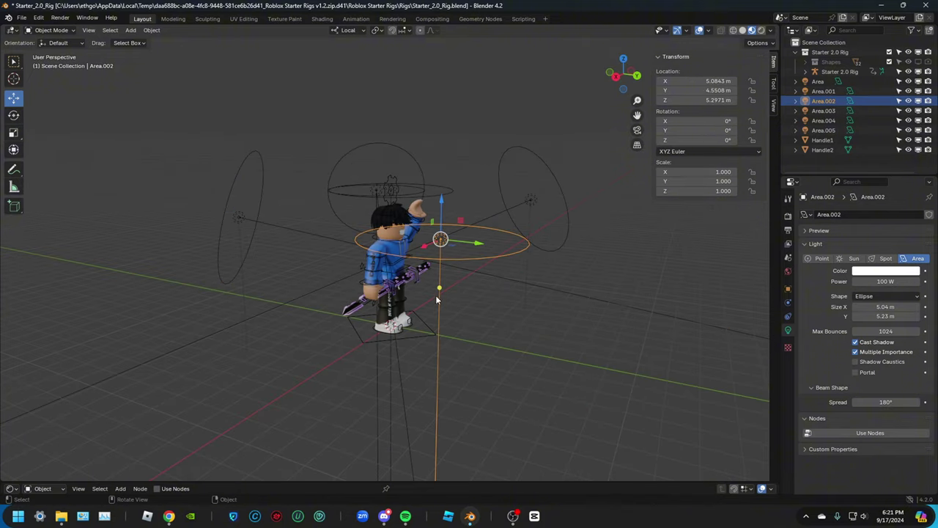
pyautogui.moveTo(438, 289); pyautogui.dragTo(430, 245)
pyautogui.click(598, 73)
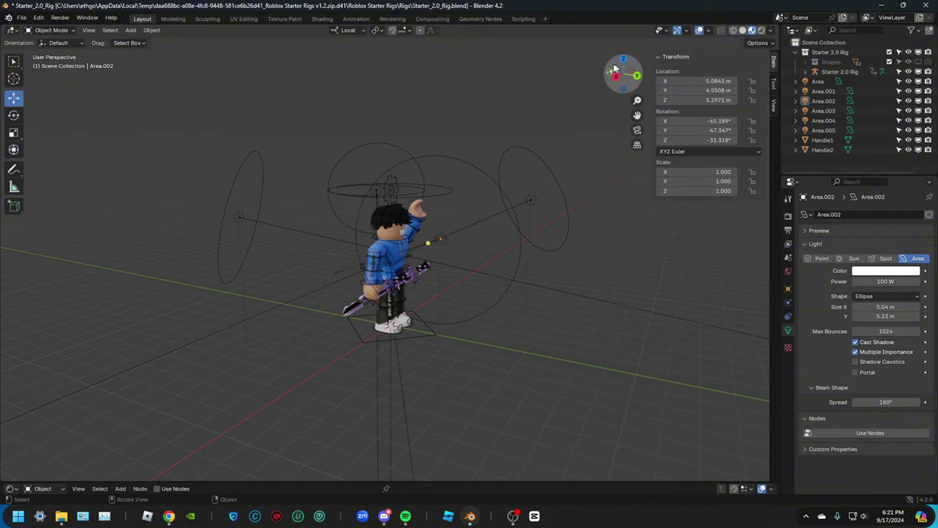
# Preview the lit character in Rendered viewport shading and inspect it up close from the side.
pyautogui.moveTo(614, 70); pyautogui.dragTo(490, 72)
pyautogui.click(130, 30)
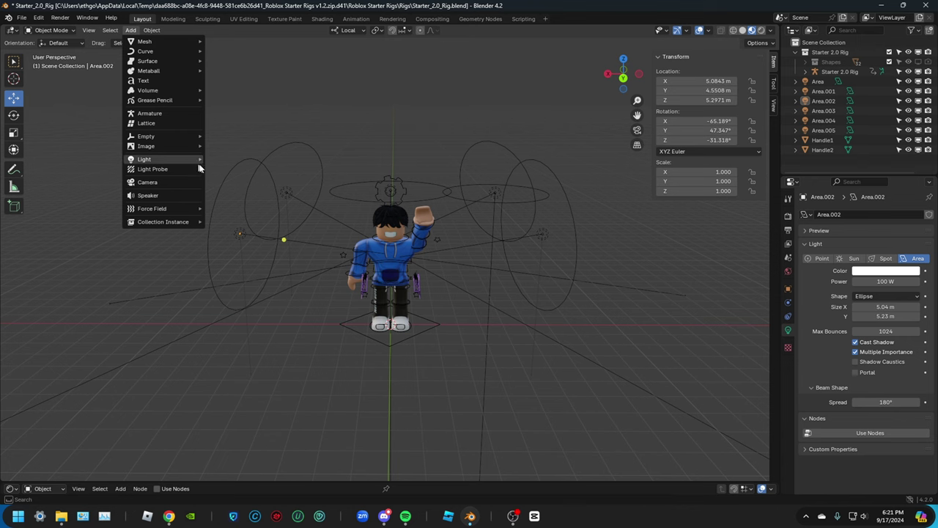
pyautogui.click(761, 31)
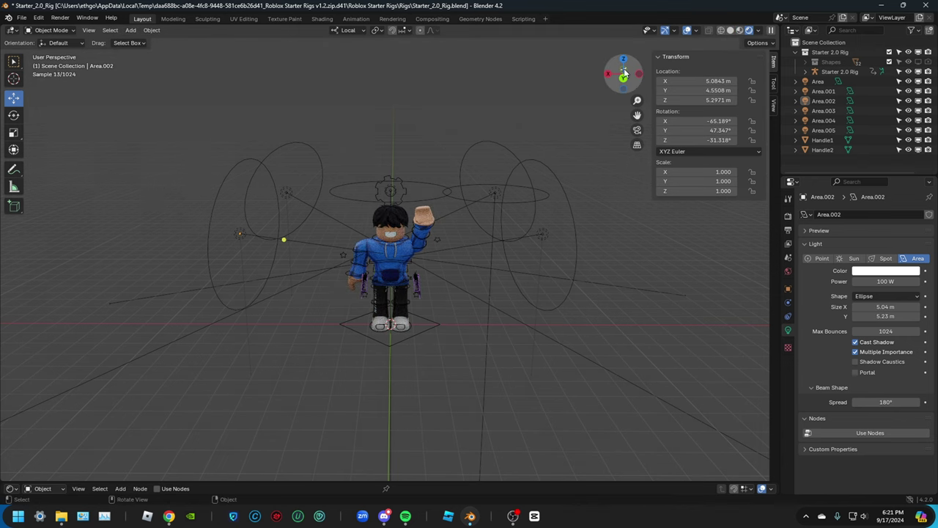
pyautogui.moveTo(624, 77)
pyautogui.mouseDown()
pyautogui.moveTo(609, 88)
pyautogui.moveTo(601, 76)
pyautogui.moveTo(576, 82)
pyautogui.mouseUp()
pyautogui.scroll(4, 571, 129)
# Raise the overhead area light about 2.18 m along Z and deselect it.
pyautogui.click(424, 125)
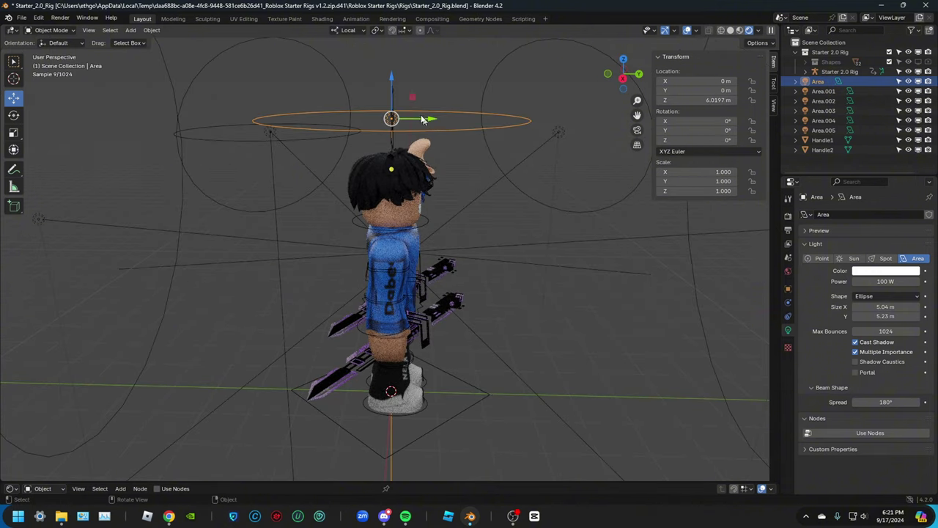
pyautogui.moveTo(391, 86); pyautogui.dragTo(394, 414)
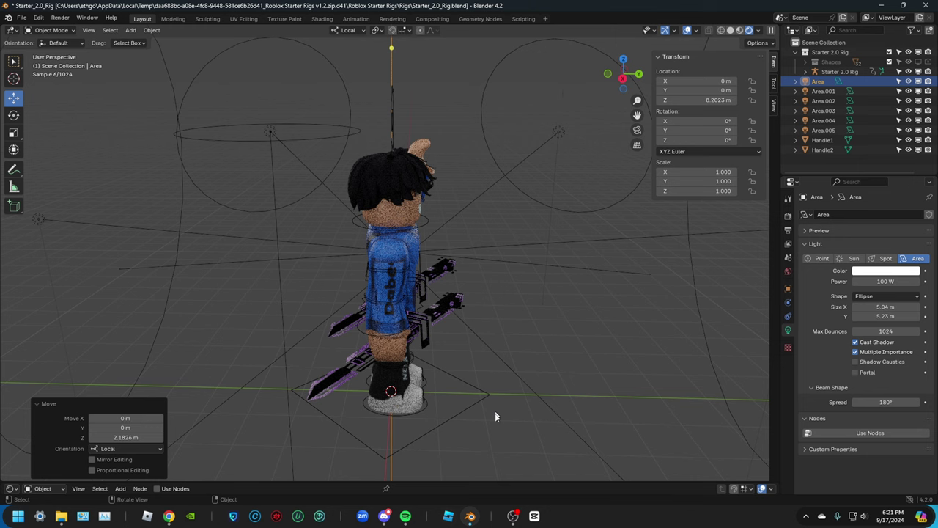
pyautogui.click(564, 92)
pyautogui.moveTo(564, 92); pyautogui.dragTo(419, 98, button='middle')
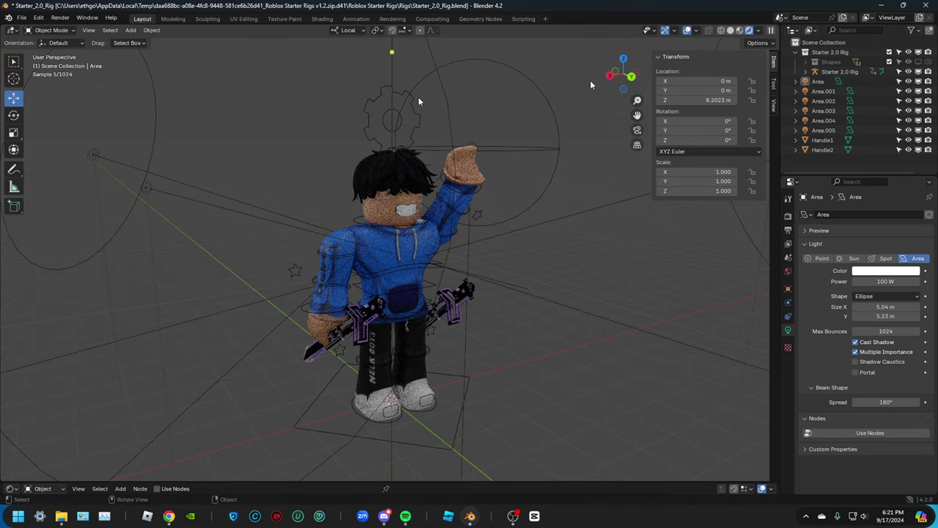
# Return the viewport to Material Preview shading and add a camera to the scene.
pyautogui.click(739, 32)
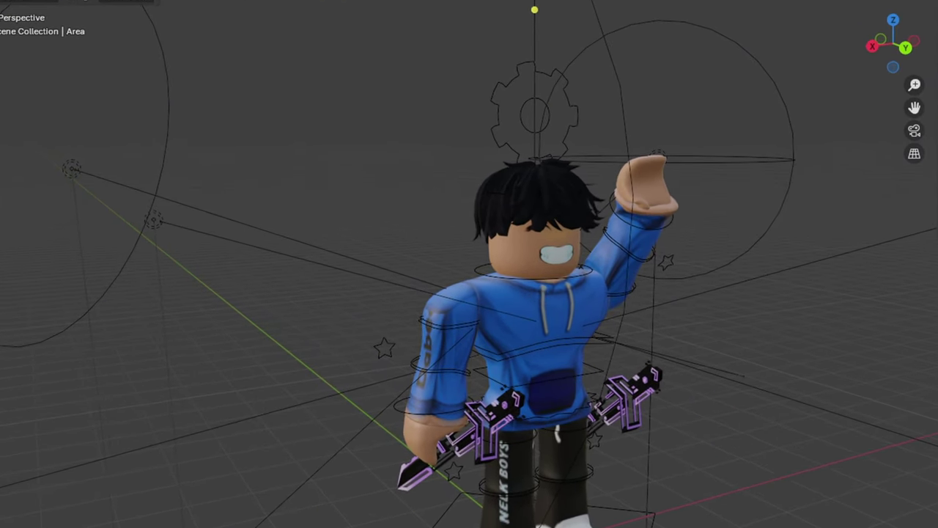
pyautogui.hotkey('shift', 'a')
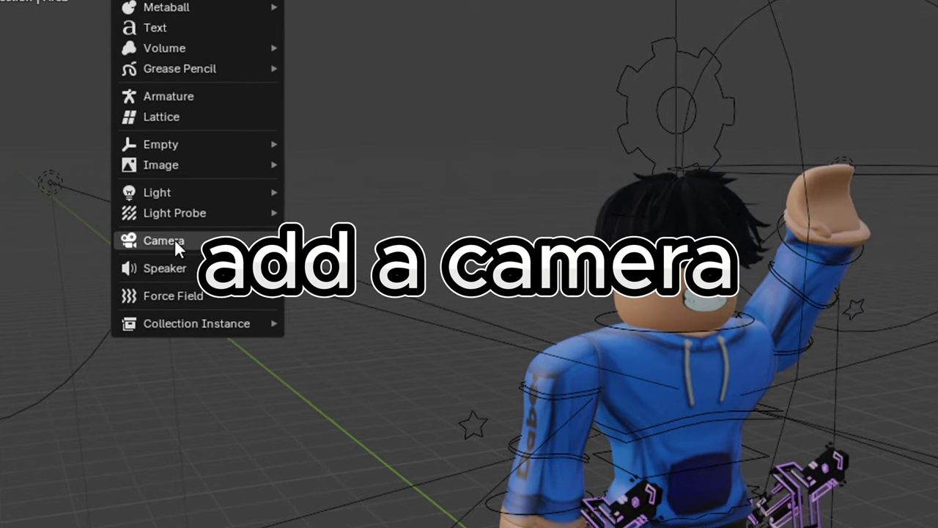
pyautogui.click(182, 233)
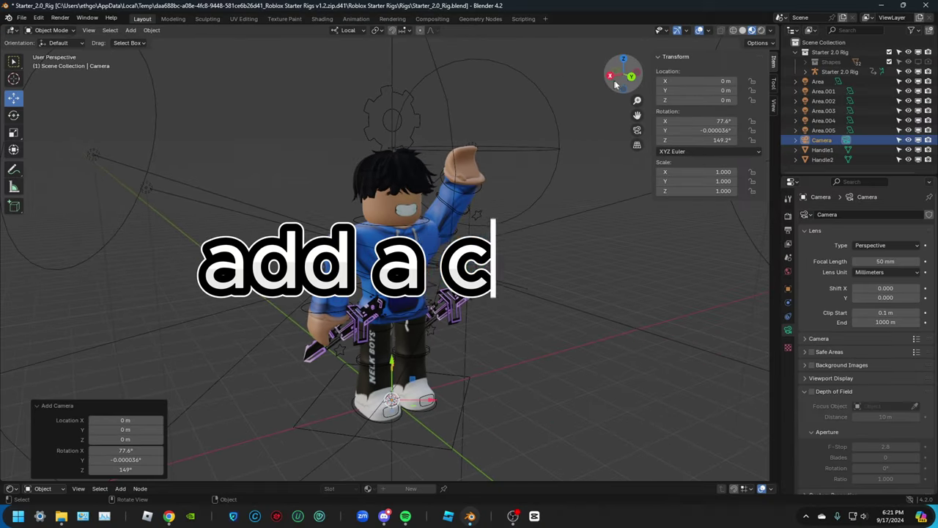
# Move the camera out in front of the character, to about X -0.69 m, Y 15.41 m, Z 0.86 m.
pyautogui.moveTo(618, 81); pyautogui.dragTo(858, 128)
pyautogui.press('g')
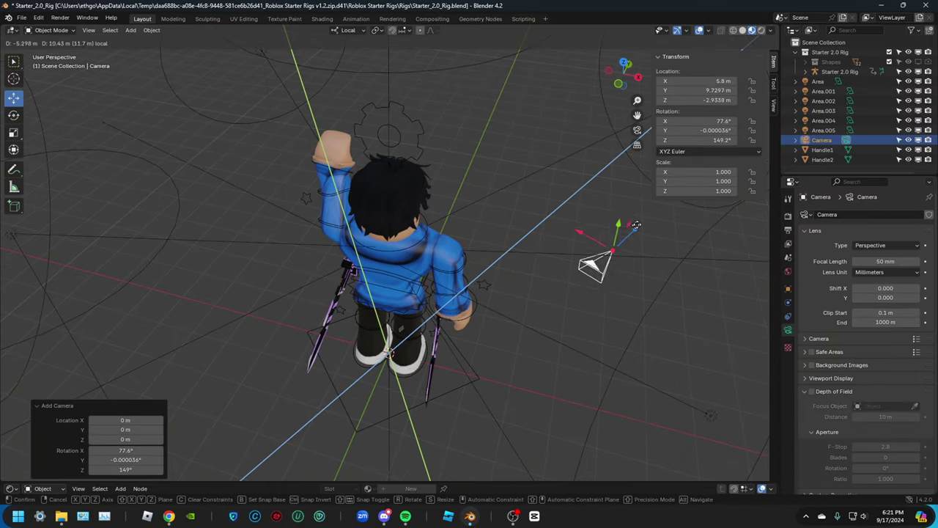
pyautogui.click(595, 232)
pyautogui.press('g')
pyautogui.press('x')
pyautogui.press('x')
pyautogui.moveTo(441, 164); pyautogui.dragTo(494, 81)
pyautogui.click(491, 182)
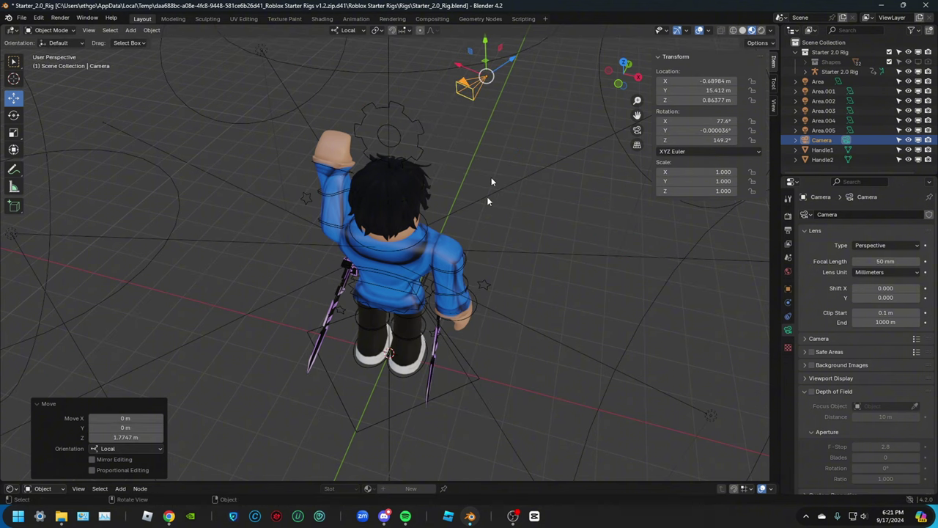
# Raise the camera about 3.91 m along its local Y axis.
pyautogui.moveTo(625, 75); pyautogui.dragTo(545, 80)
pyautogui.scroll(-4, 545, 79)
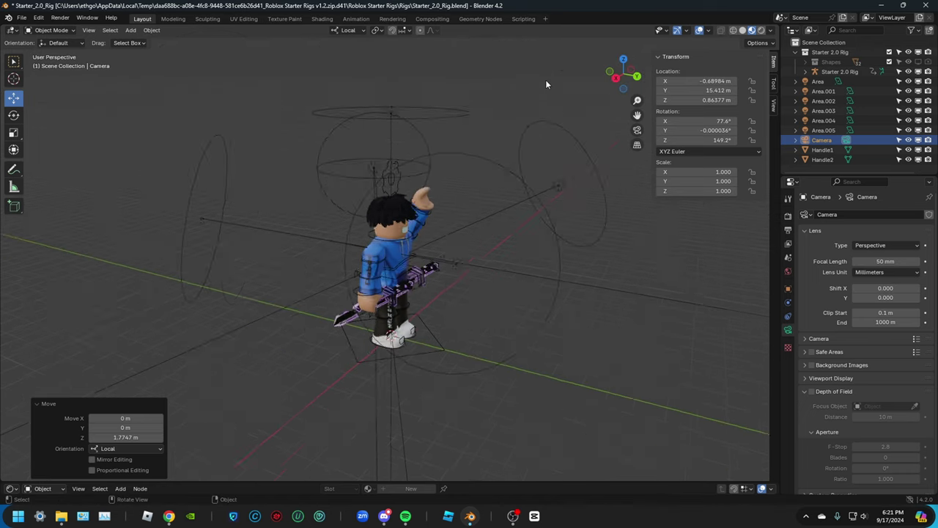
pyautogui.moveTo(623, 67); pyautogui.dragTo(629, 74)
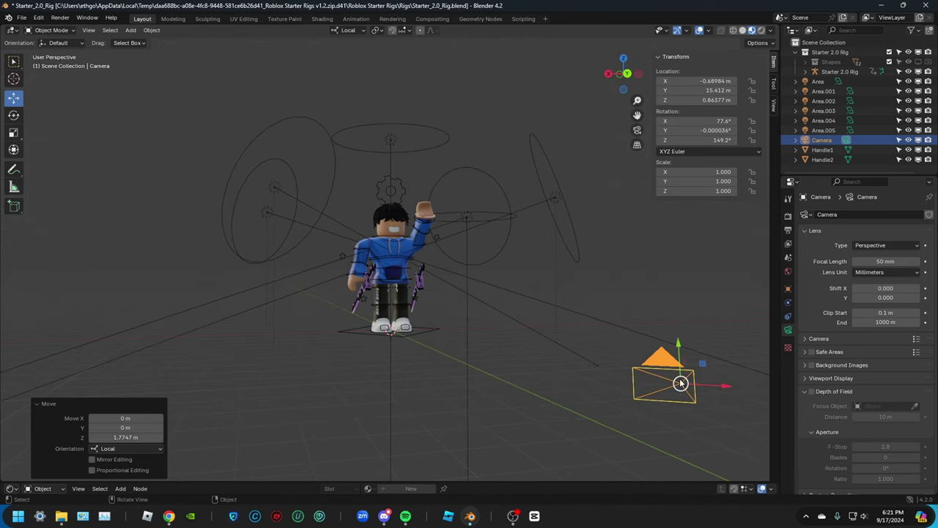
pyautogui.moveTo(681, 383); pyautogui.dragTo(623, 143)
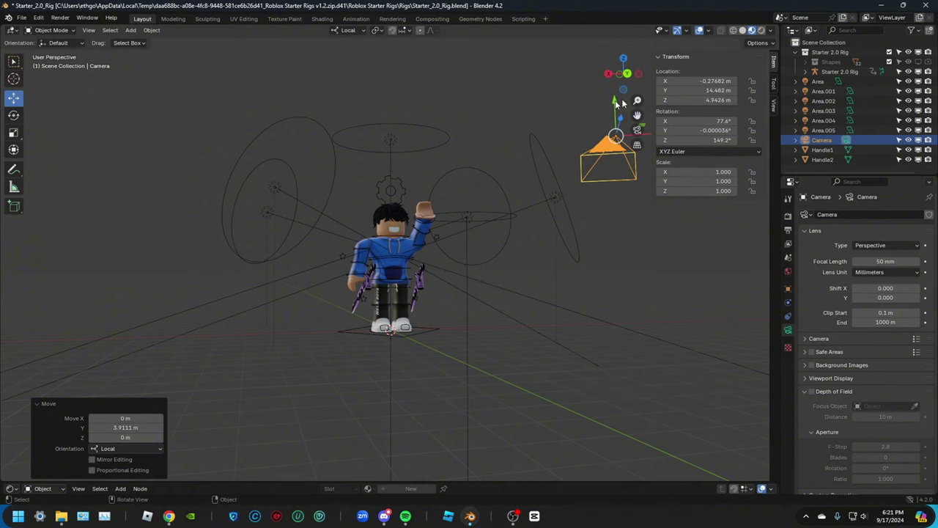
# Rotate the camera to face the character, at about X 81.1°, Y -4.34°, Z 175.42°, with a focal length of about 48.69 mm.
pyautogui.moveTo(637, 74); pyautogui.dragTo(762, 107)
pyautogui.click(13, 117)
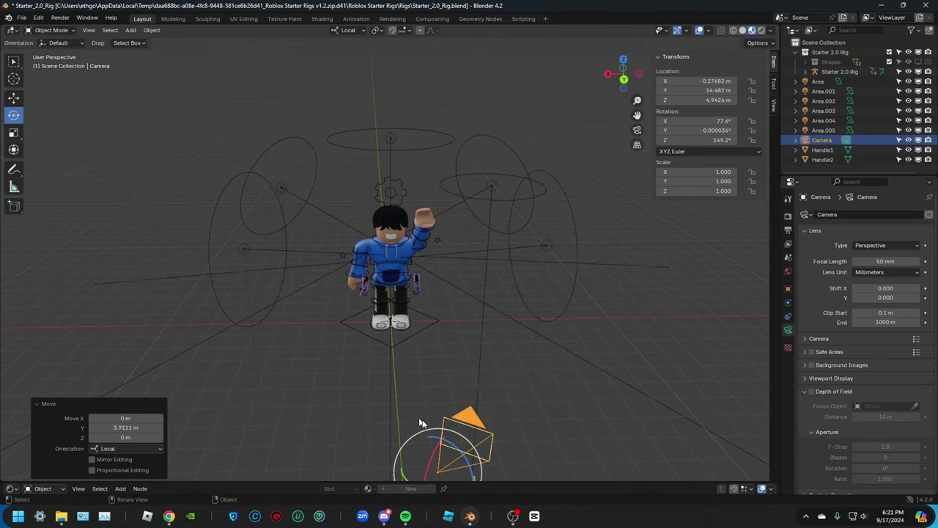
pyautogui.moveTo(434, 463); pyautogui.dragTo(472, 444)
pyautogui.moveTo(497, 38); pyautogui.dragTo(473, 6)
# Level the camera by rotating it about -5° around local Z, and turn it about 7.17° around local Y.
pyautogui.moveTo(624, 79)
pyautogui.mouseDown()
pyautogui.moveTo(641, 48)
pyautogui.moveTo(623, 77)
pyautogui.mouseUp()
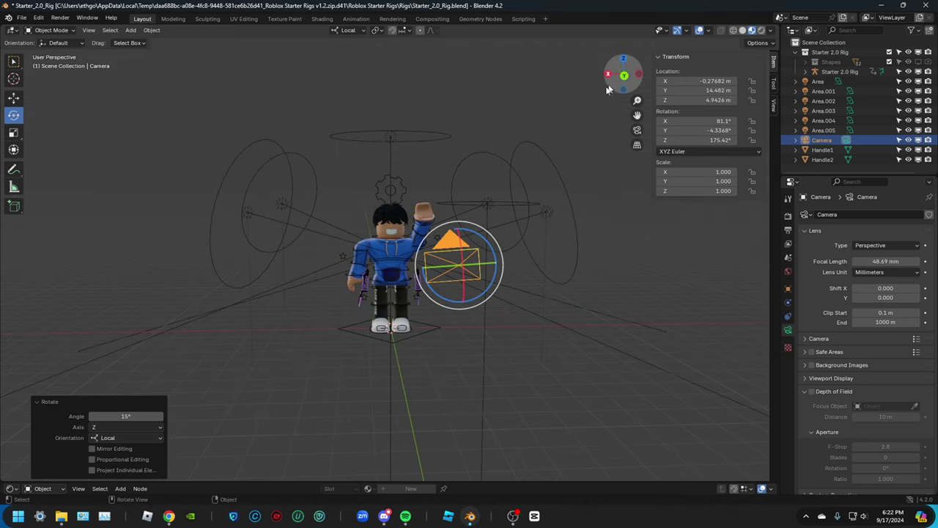
pyautogui.moveTo(473, 233); pyautogui.dragTo(481, 236)
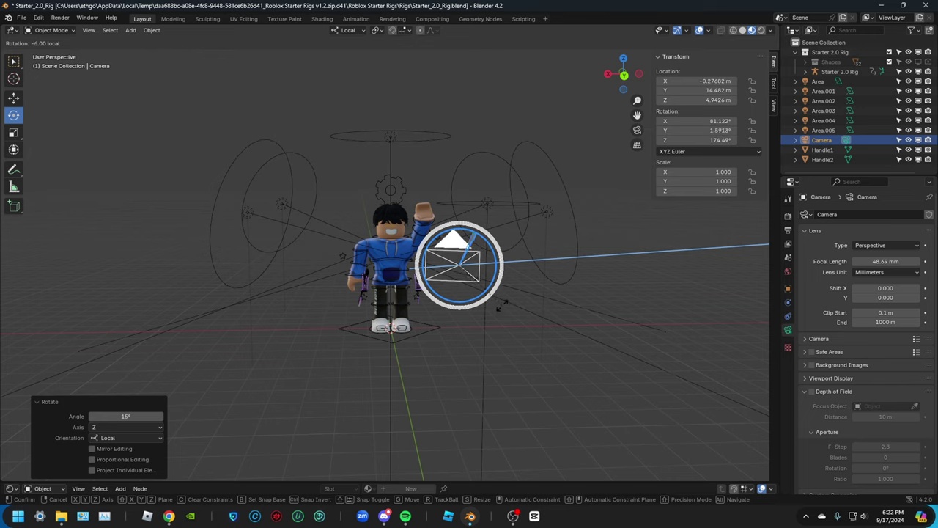
pyautogui.moveTo(500, 278); pyautogui.dragTo(501, 284)
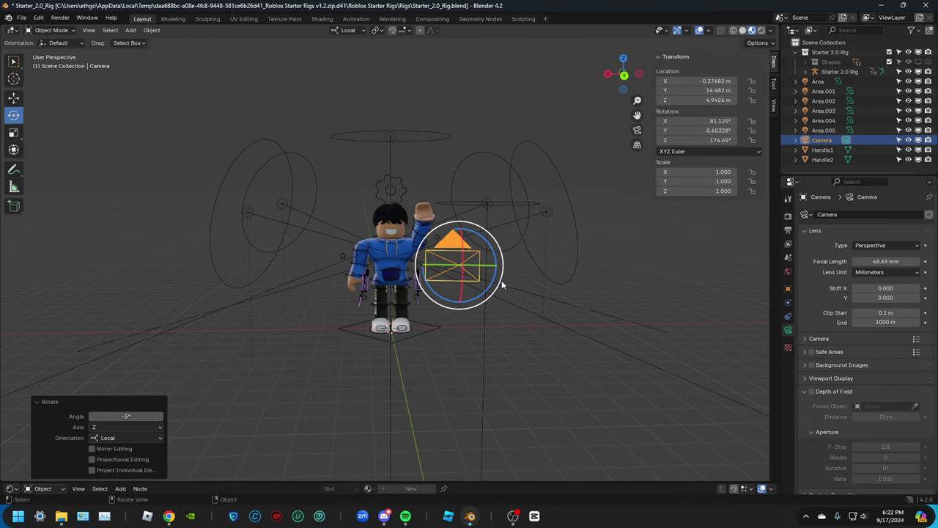
pyautogui.moveTo(623, 75); pyautogui.dragTo(546, 88)
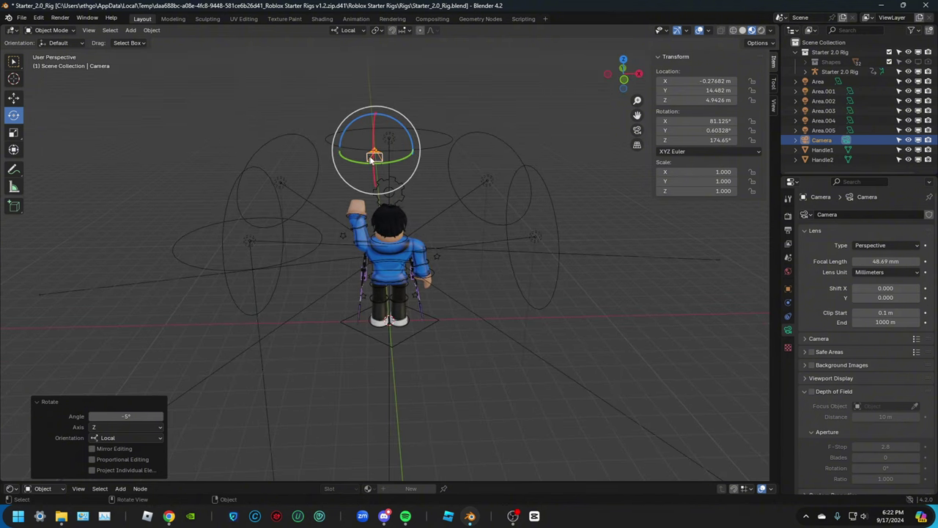
pyautogui.moveTo(381, 162); pyautogui.dragTo(391, 161)
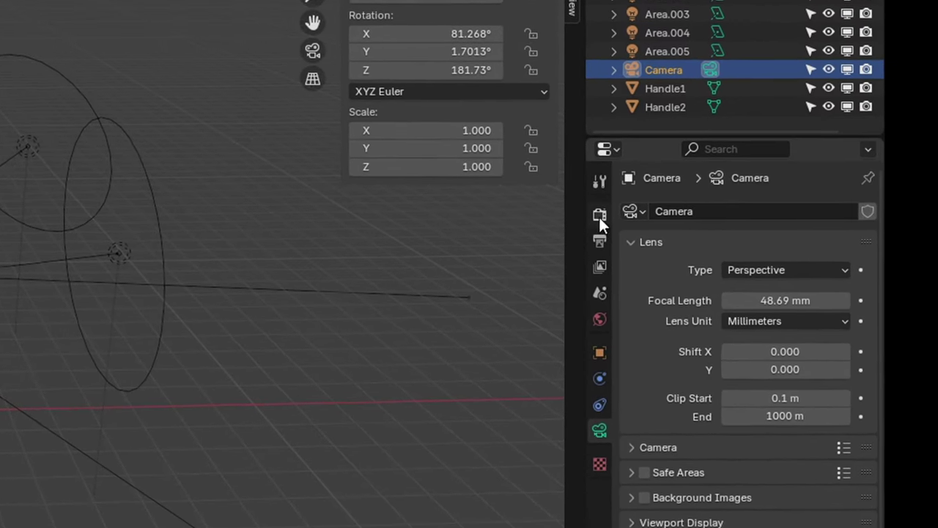
# Set the output format's vertical resolution to 2380 px.
pyautogui.click(685, 235)
pyautogui.click(755, 256)
pyautogui.click(726, 256)
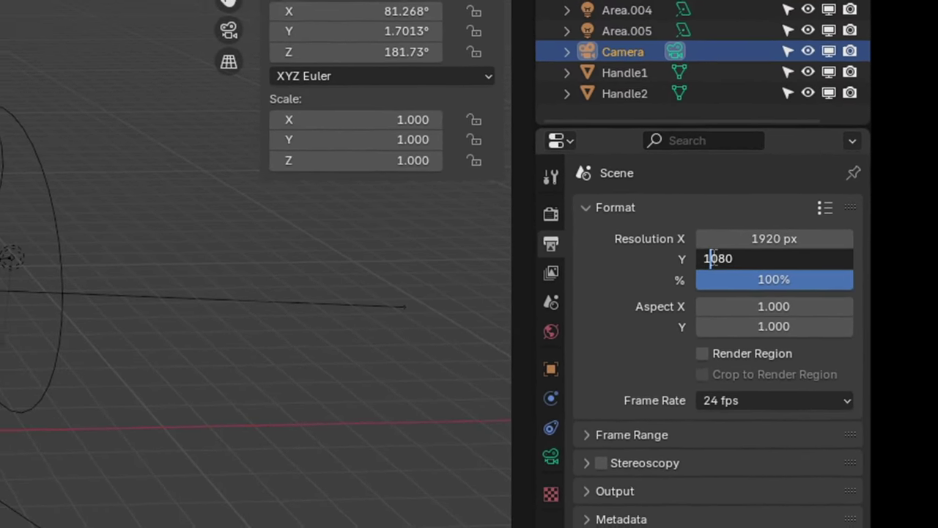
pyautogui.press('BackSpace')
pyautogui.write('23')
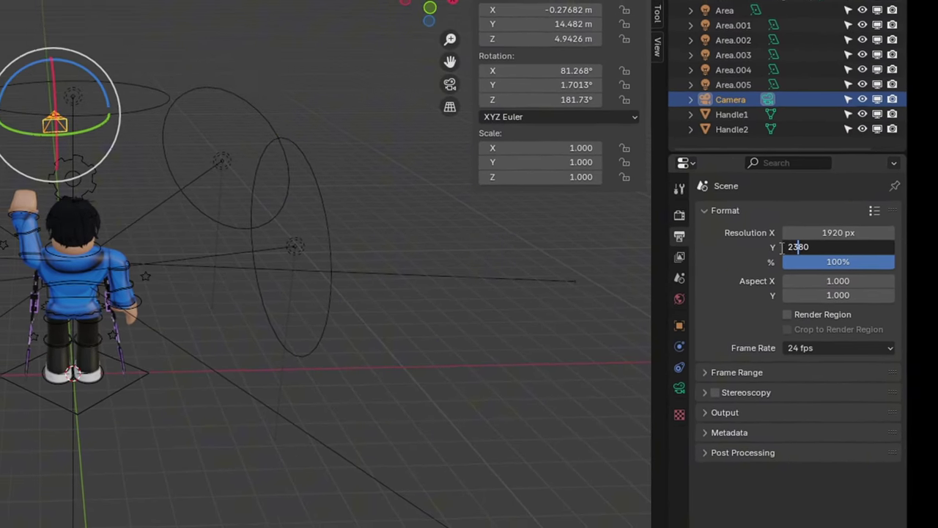
pyautogui.press('Return')
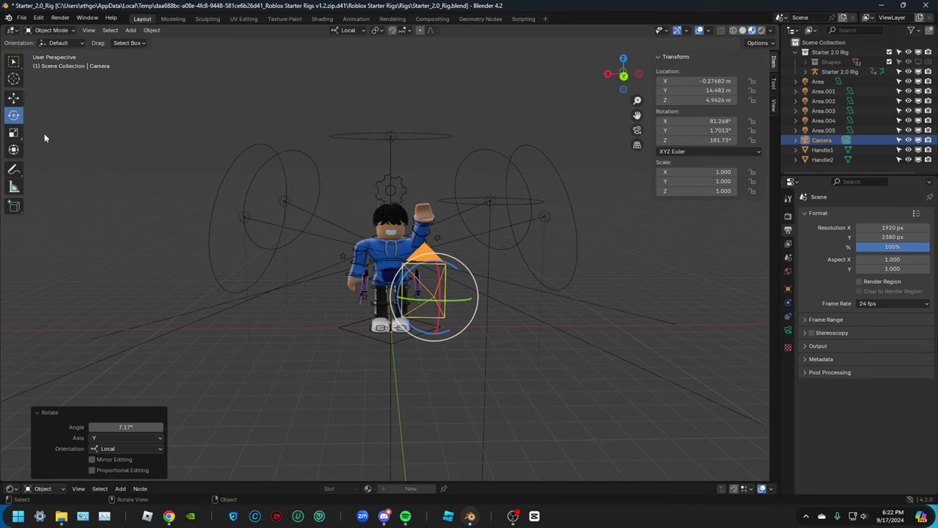
# Move the camera about -0.11 m along its local X axis and raise it about 0.35 m along local Y.
pyautogui.click(13, 98)
pyautogui.moveTo(473, 299); pyautogui.dragTo(466, 299)
pyautogui.moveTo(430, 265)
pyautogui.mouseDown()
pyautogui.moveTo(436, 254)
pyautogui.moveTo(435, 262)
pyautogui.mouseUp()
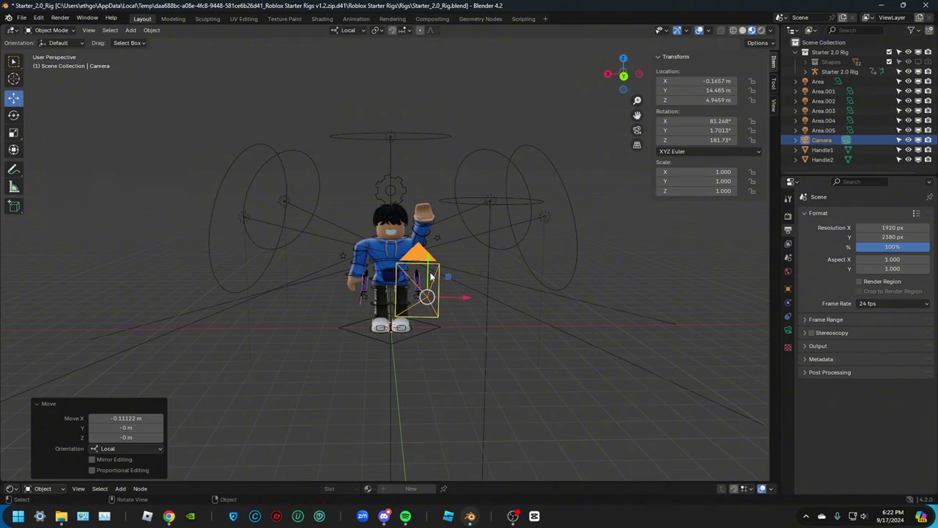
pyautogui.moveTo(429, 258); pyautogui.dragTo(429, 236)
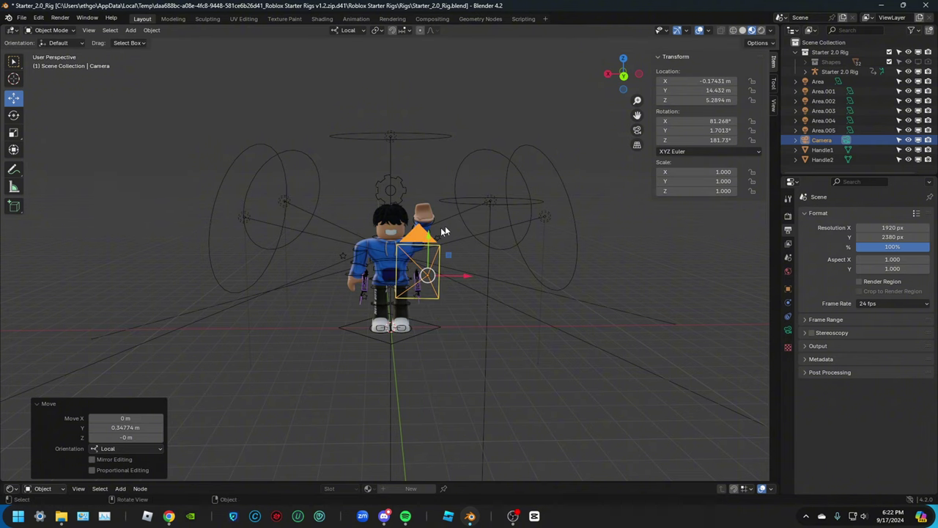
# Deselect the camera and switch the viewport to the active camera's view.
pyautogui.click(599, 79)
pyautogui.moveTo(619, 82); pyautogui.dragTo(681, 84)
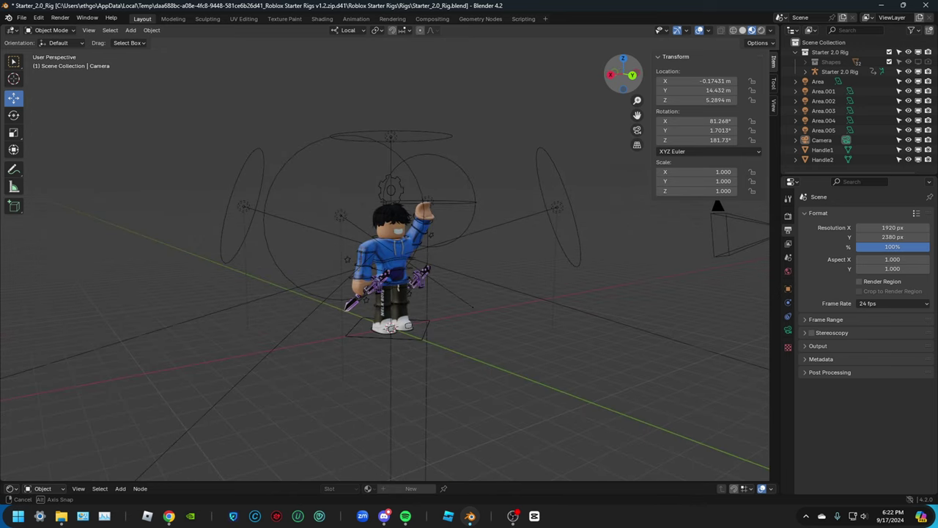
pyautogui.moveTo(618, 82); pyautogui.dragTo(600, 82)
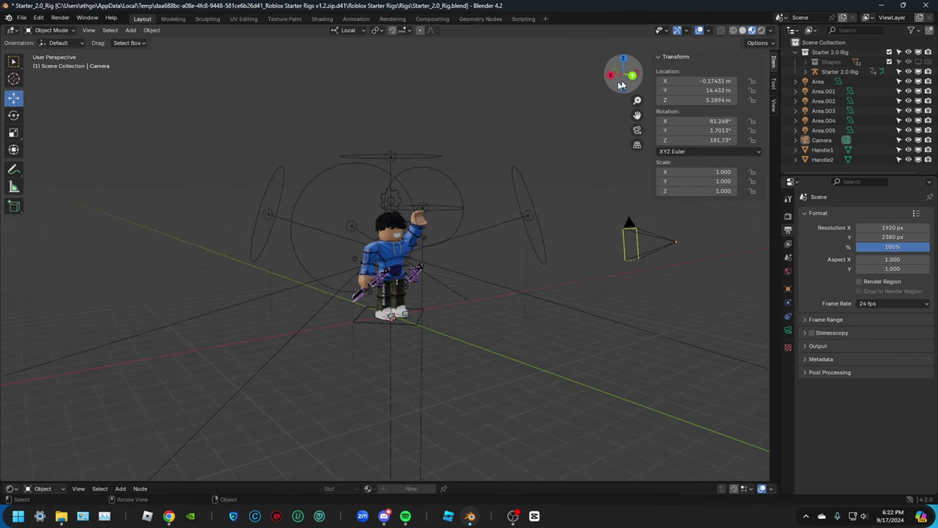
pyautogui.click(88, 30)
pyautogui.moveTo(115, 150)
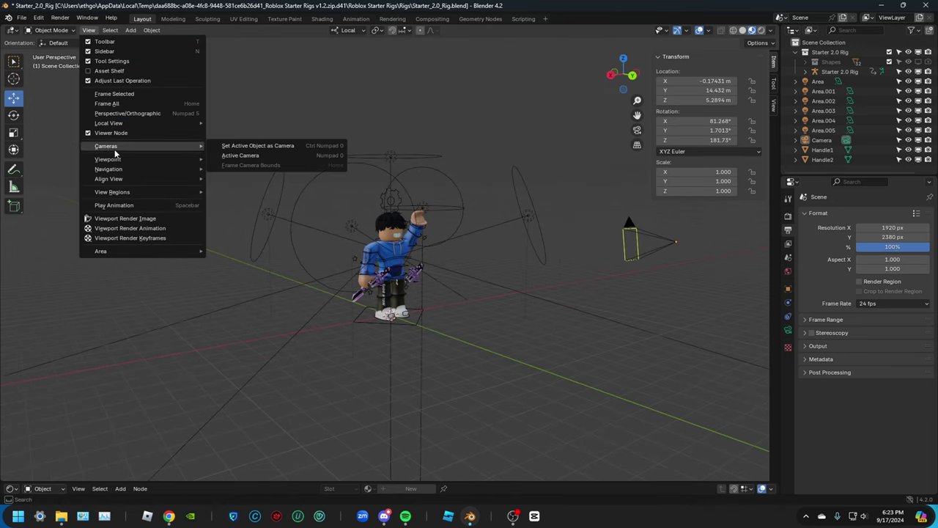
pyautogui.click(222, 156)
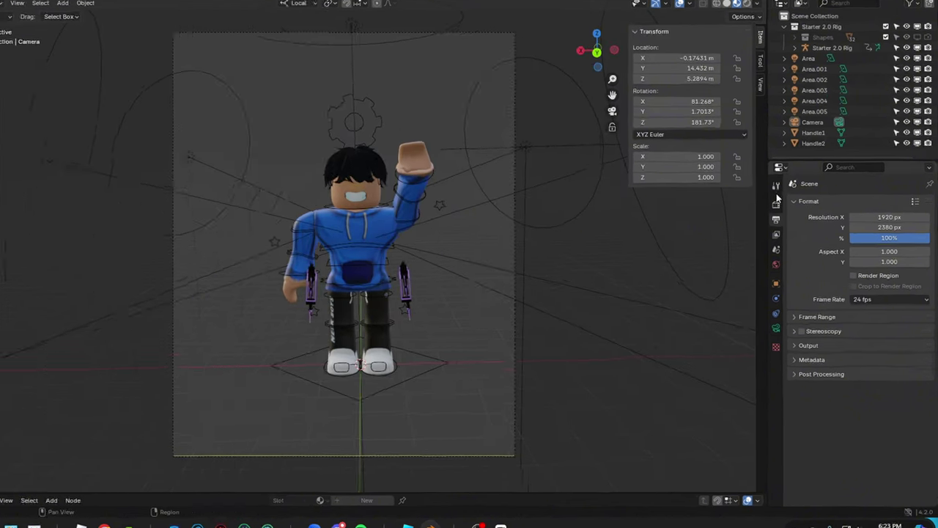
# Select the camera and make the render background transparent in the scene's Film settings.
pyautogui.click(788, 216)
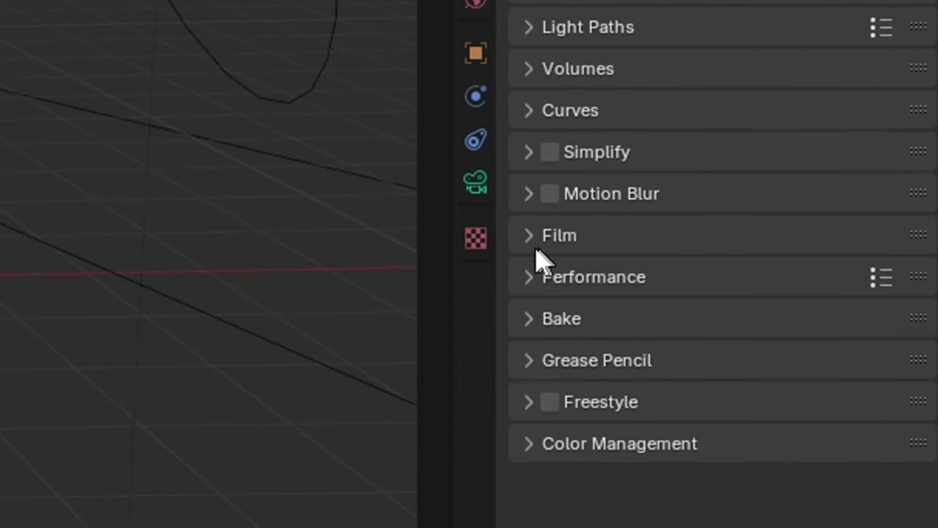
pyautogui.click(568, 308)
pyautogui.click(575, 521)
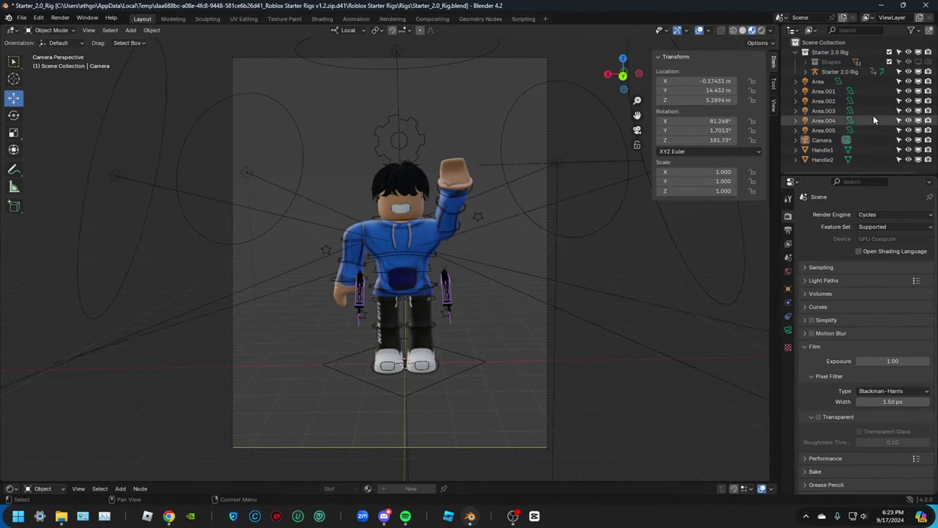
pyautogui.click(868, 140)
pyautogui.click(819, 415)
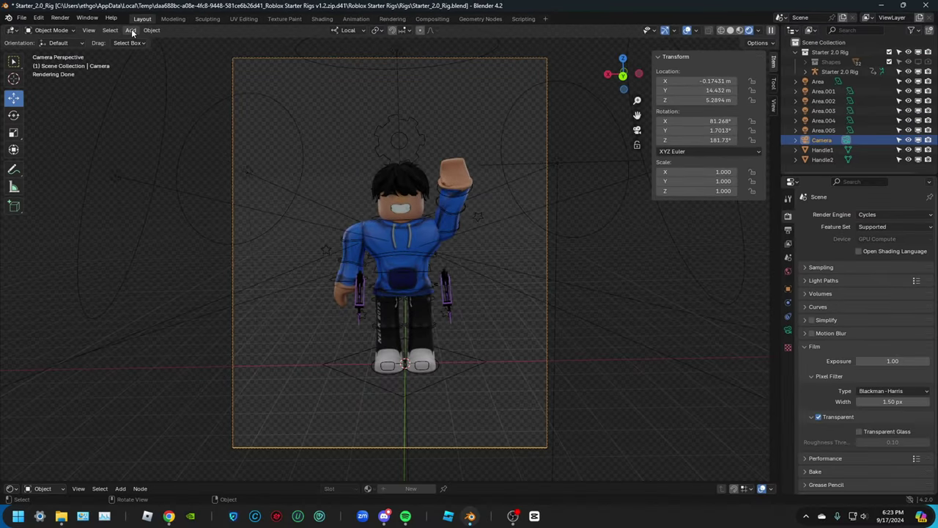
# Render a still image of the scene from the active camera.
pyautogui.click(131, 31)
pyautogui.click(132, 30)
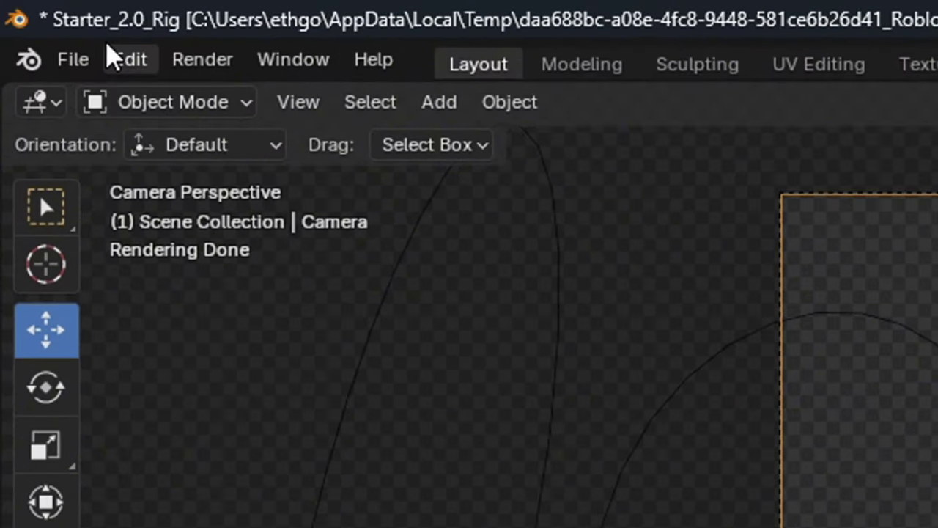
pyautogui.click(57, 19)
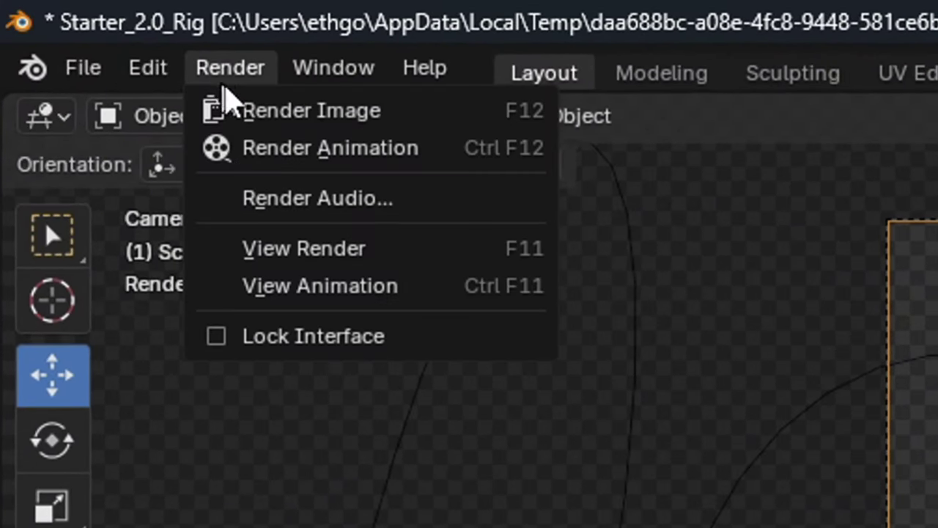
pyautogui.click(237, 109)
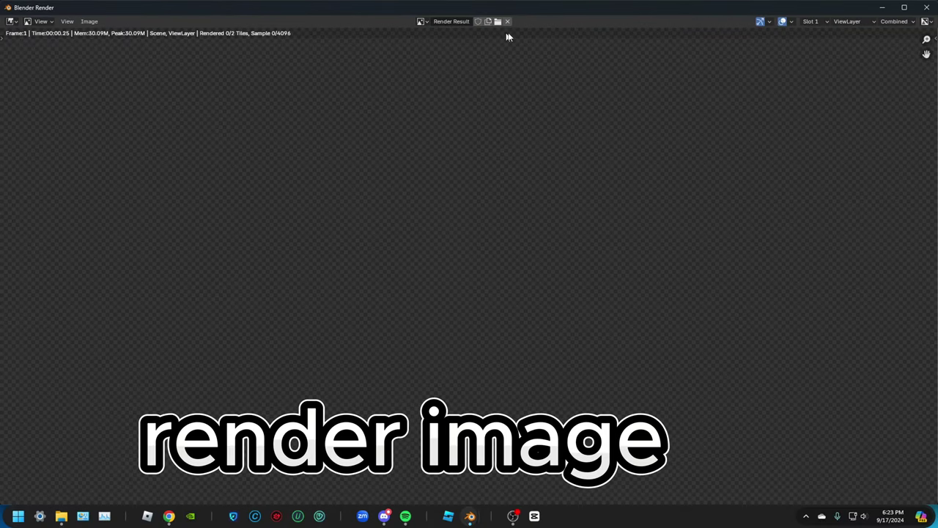